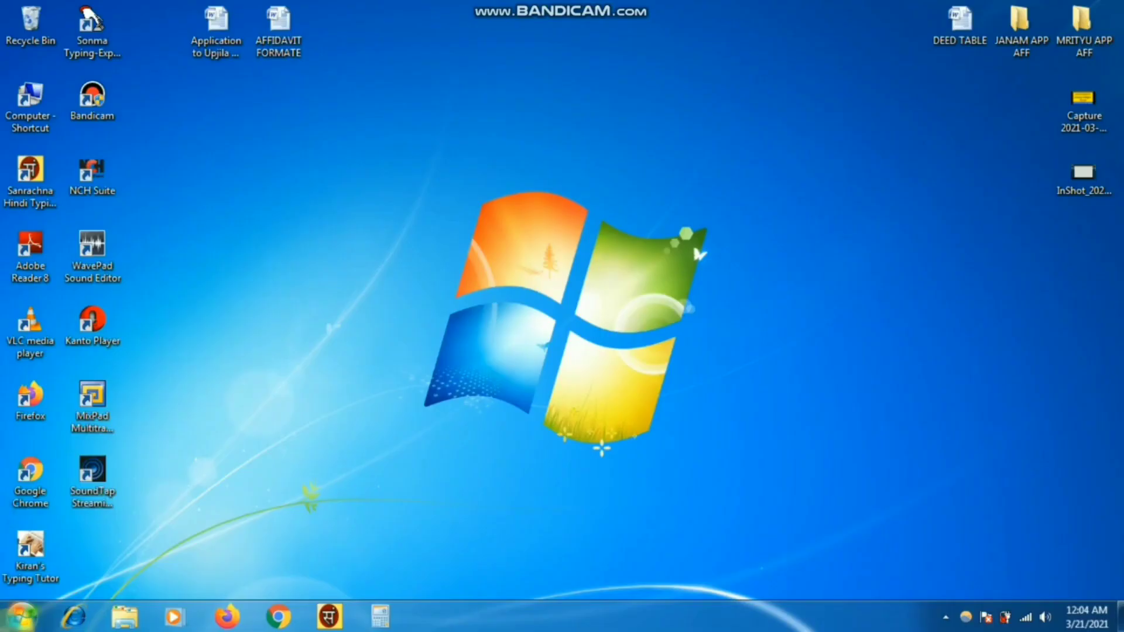
Open the Start menu to show Word 2007's recent documents.
{"action": "left_click", "coordinate": [20, 616]}
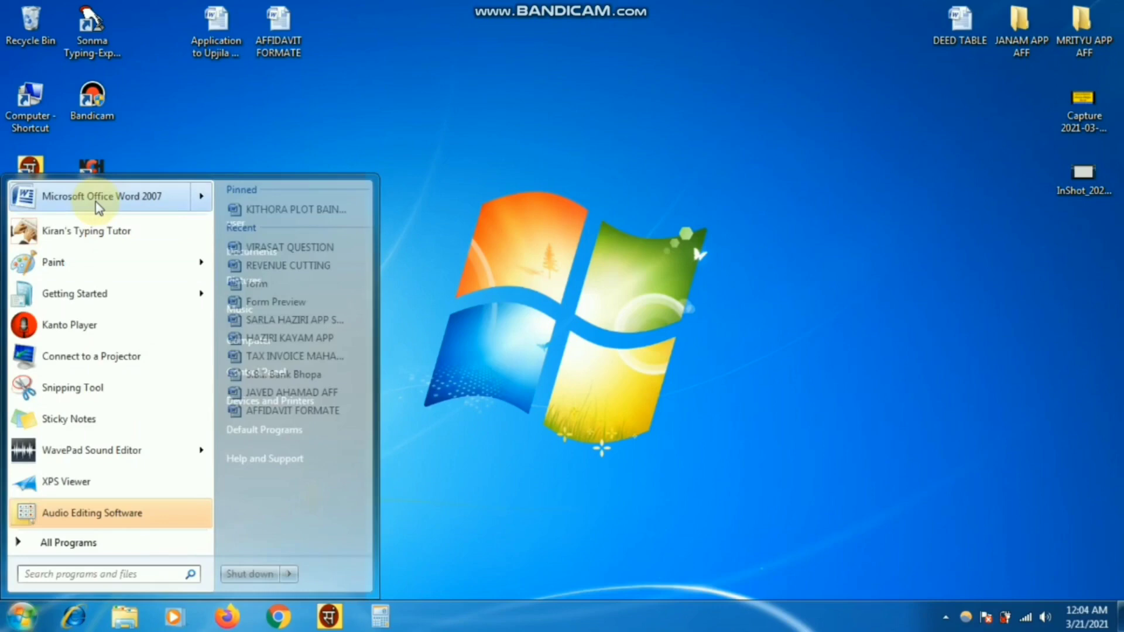
Open VIRASAT QUESTION from the recent list, then browse its questions with the cursor before question 1.
{"action": "left_click", "coordinate": [302, 250]}
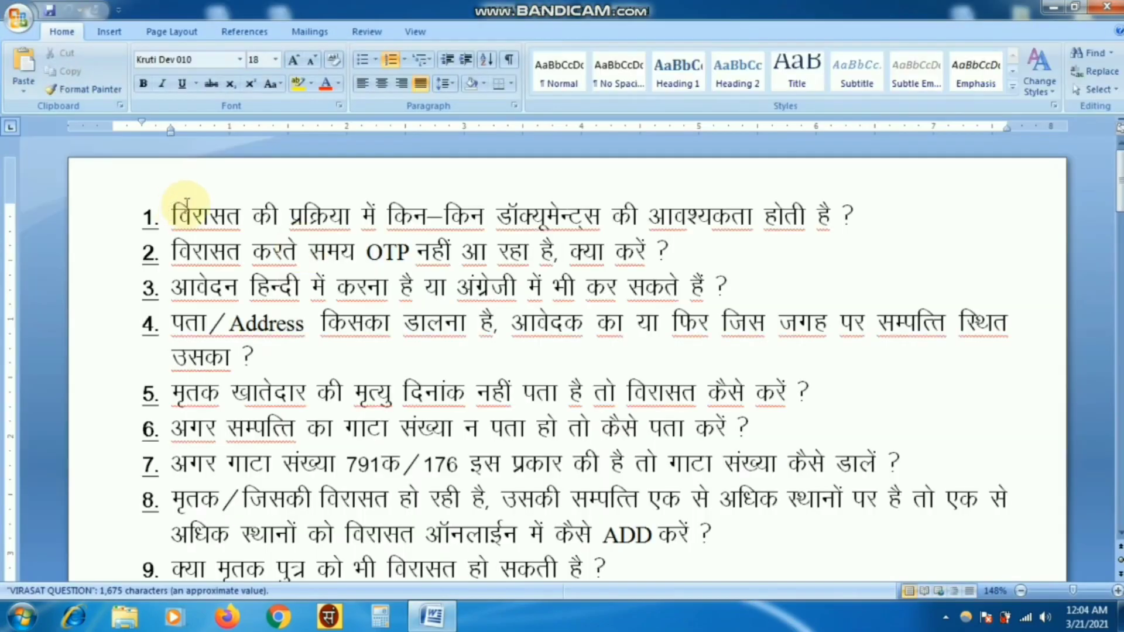
{"action": "left_click_drag", "start_coordinate": [171, 206], "coordinate": [446, 378]}
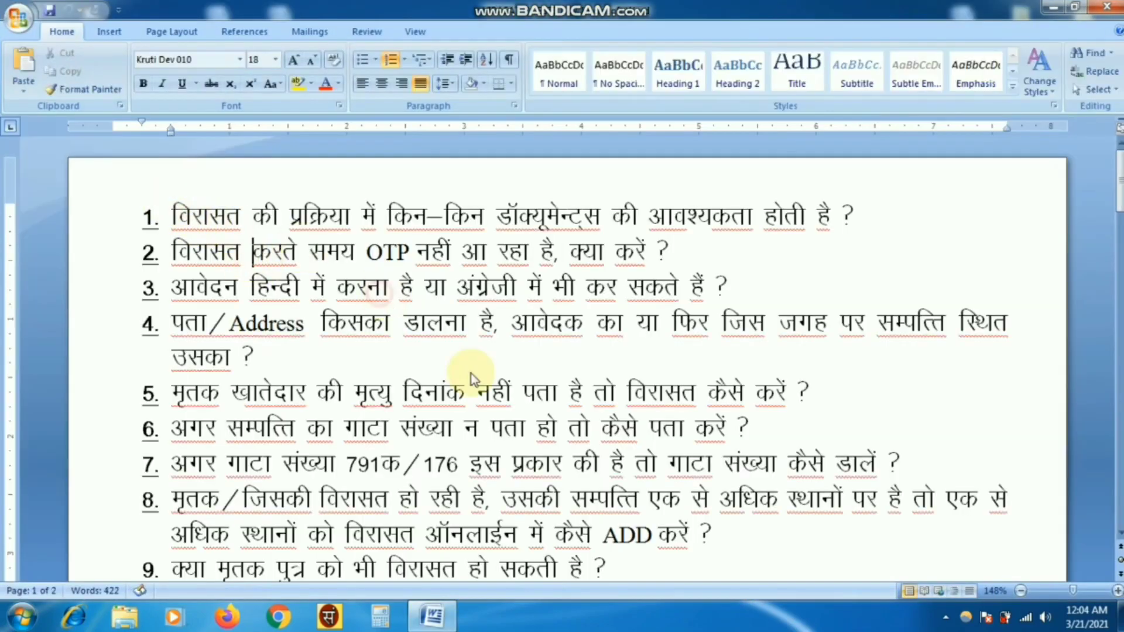
{"action": "left_click", "coordinate": [446, 377]}
{"action": "scroll", "coordinate": [446, 378], "scroll_direction": "down", "scroll_amount": 7}
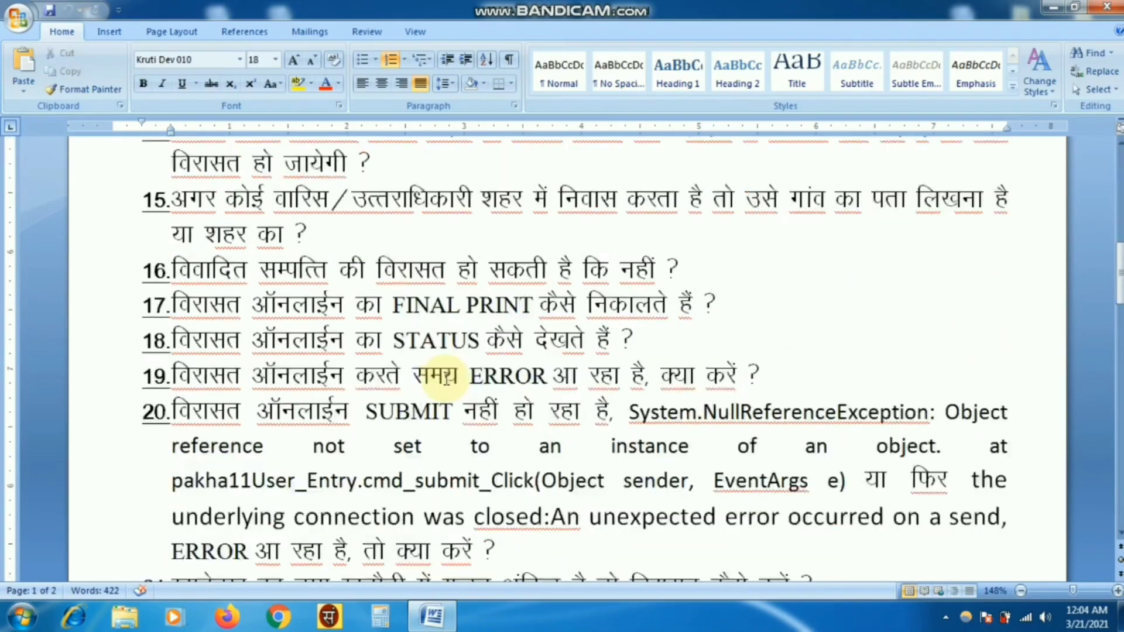
{"action": "scroll", "coordinate": [446, 378], "scroll_direction": "down", "scroll_amount": 5}
{"action": "scroll", "coordinate": [446, 377], "scroll_direction": "up", "scroll_amount": 5}
{"action": "scroll", "coordinate": [446, 378], "scroll_direction": "up", "scroll_amount": 2}
{"action": "scroll", "coordinate": [446, 378], "scroll_direction": "up", "scroll_amount": 6}
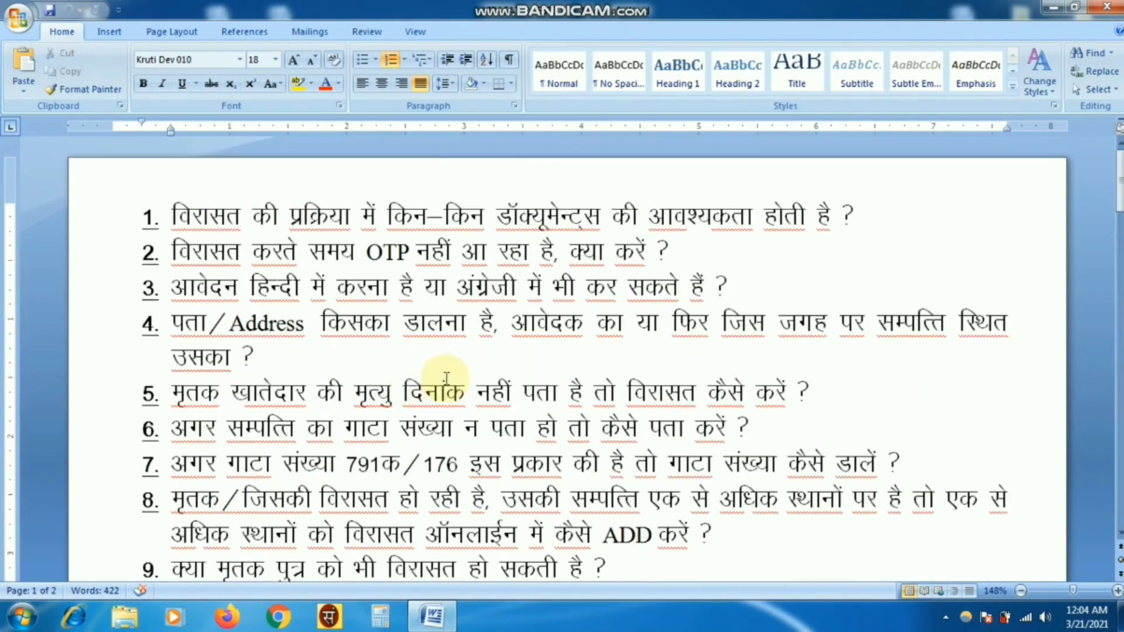
{"action": "left_click", "coordinate": [172, 217]}
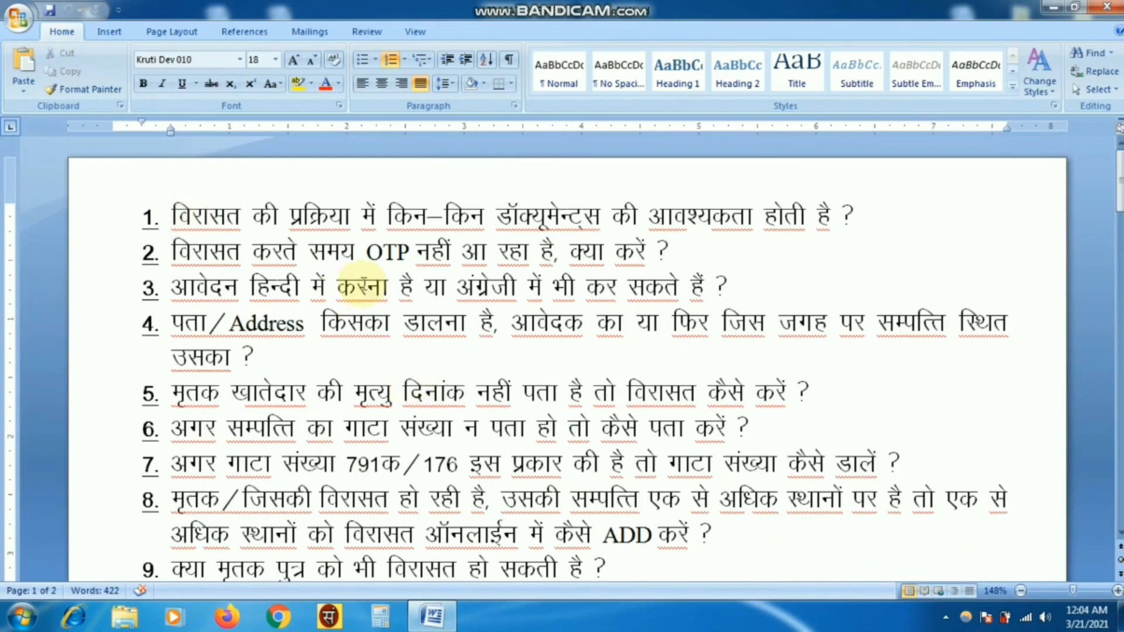
In Chrome, search Google for 'word to pdf' using the autocomplete suggestion.
{"action": "left_click", "coordinate": [277, 617]}
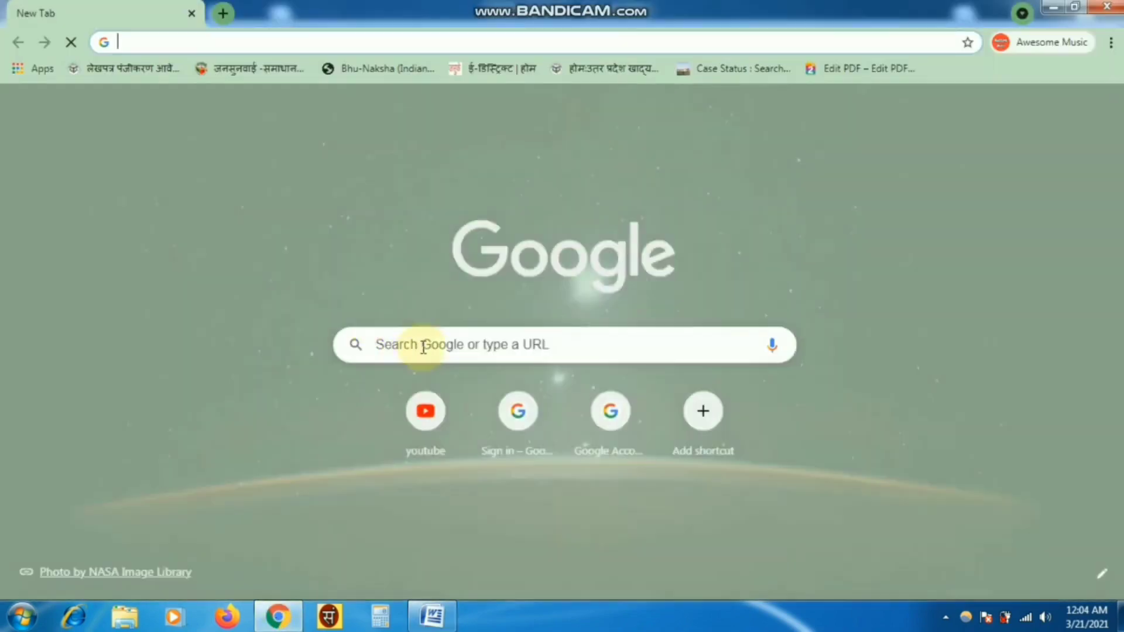
{"action": "left_click", "coordinate": [424, 347]}
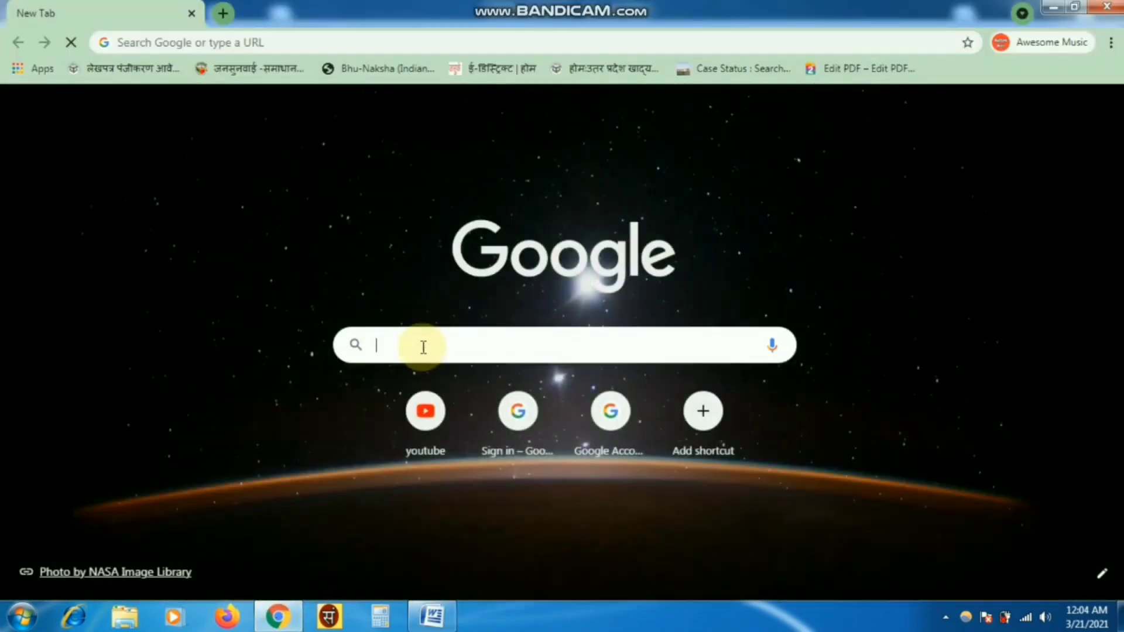
{"action": "type", "text": "word to pdf"}
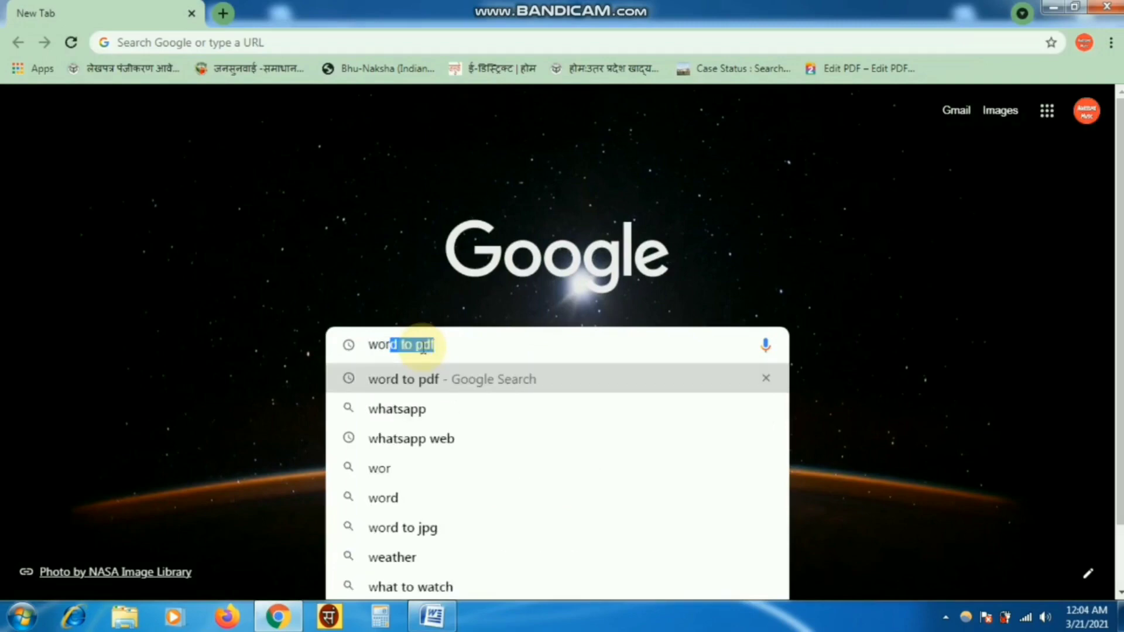
{"action": "key", "text": "Right"}
{"action": "key", "text": "Return"}
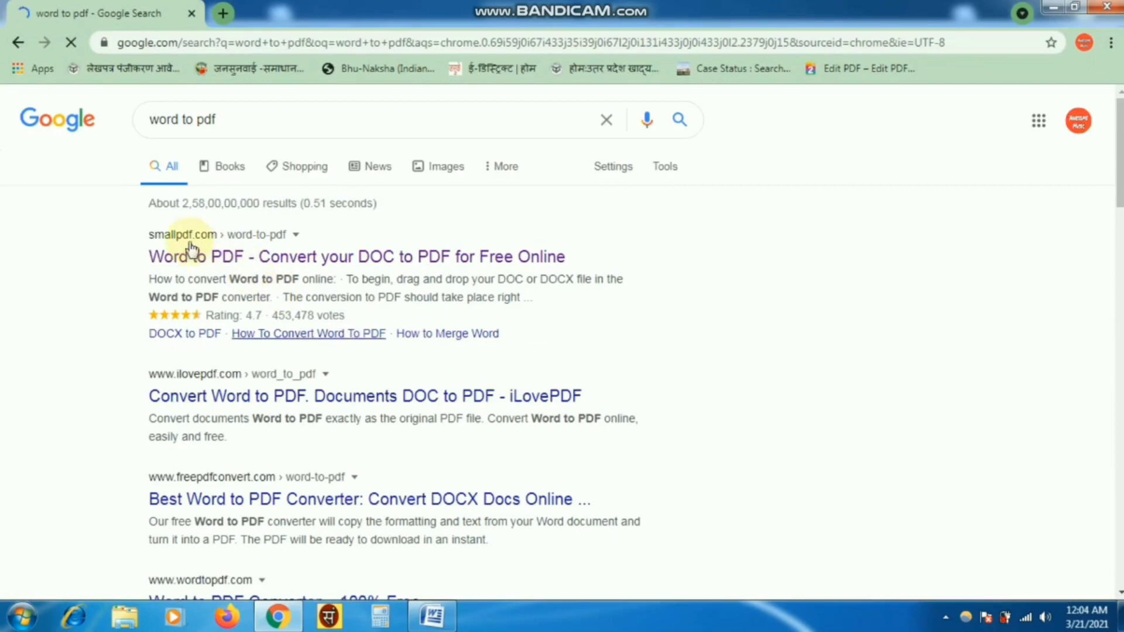
Open Smallpdf's Word to PDF converter page from the results.
{"action": "left_click", "coordinate": [219, 253]}
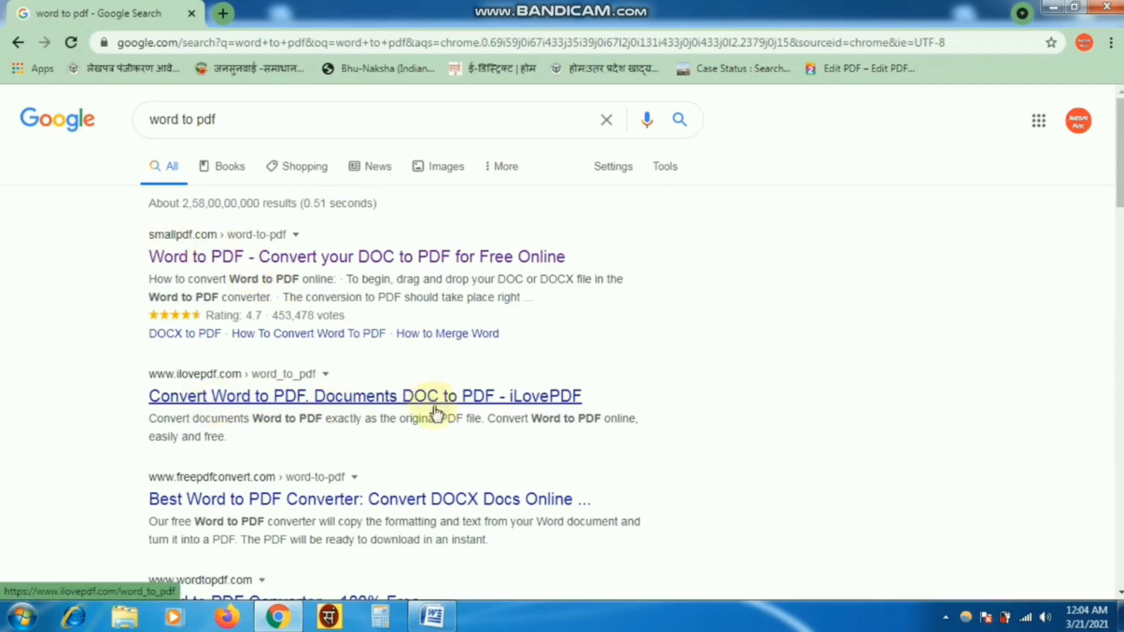
{"action": "scroll", "coordinate": [434, 409], "scroll_direction": "down", "scroll_amount": 3}
{"action": "scroll", "coordinate": [176, 351], "scroll_direction": "down", "scroll_amount": 3}
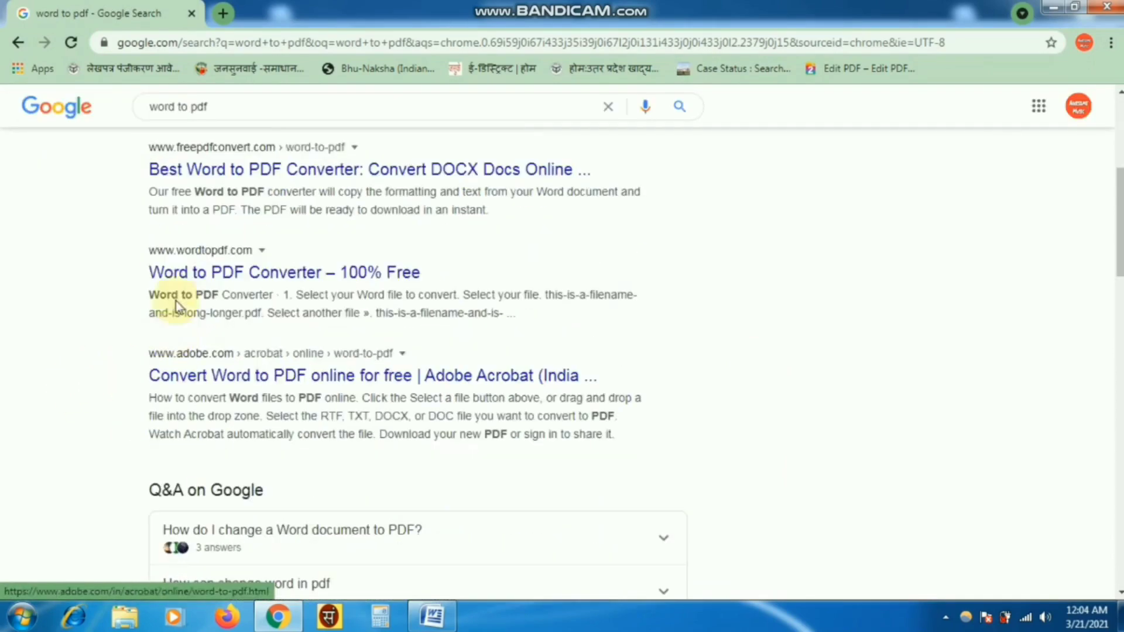
{"action": "scroll", "coordinate": [240, 289], "scroll_direction": "up", "scroll_amount": 1}
{"action": "scroll", "coordinate": [240, 290], "scroll_direction": "up", "scroll_amount": 5}
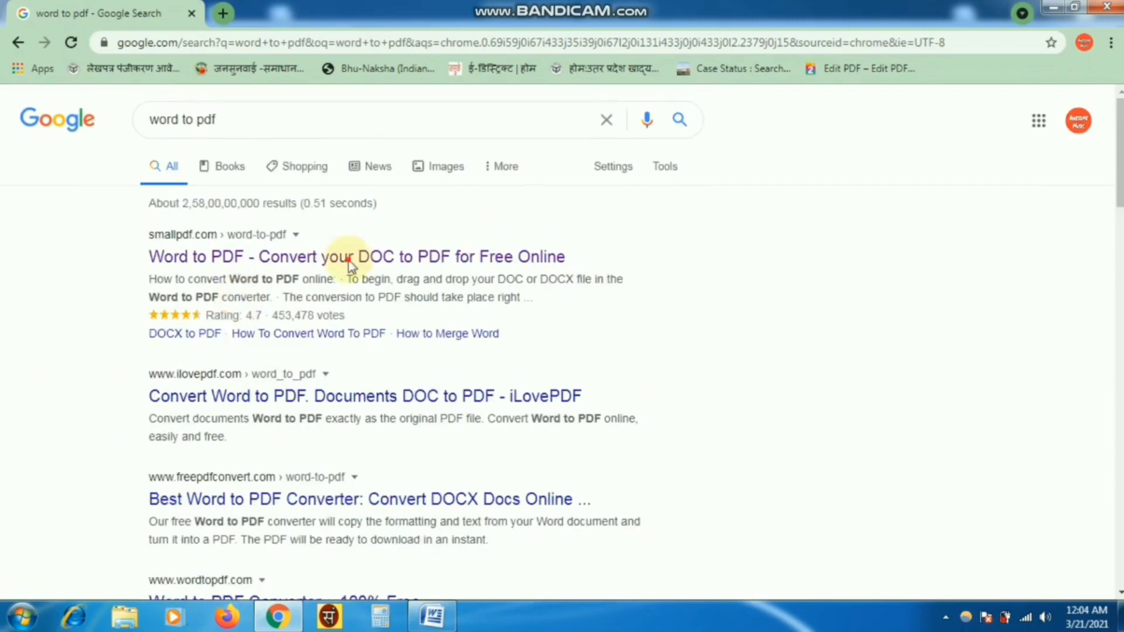
{"action": "left_click", "coordinate": [349, 258]}
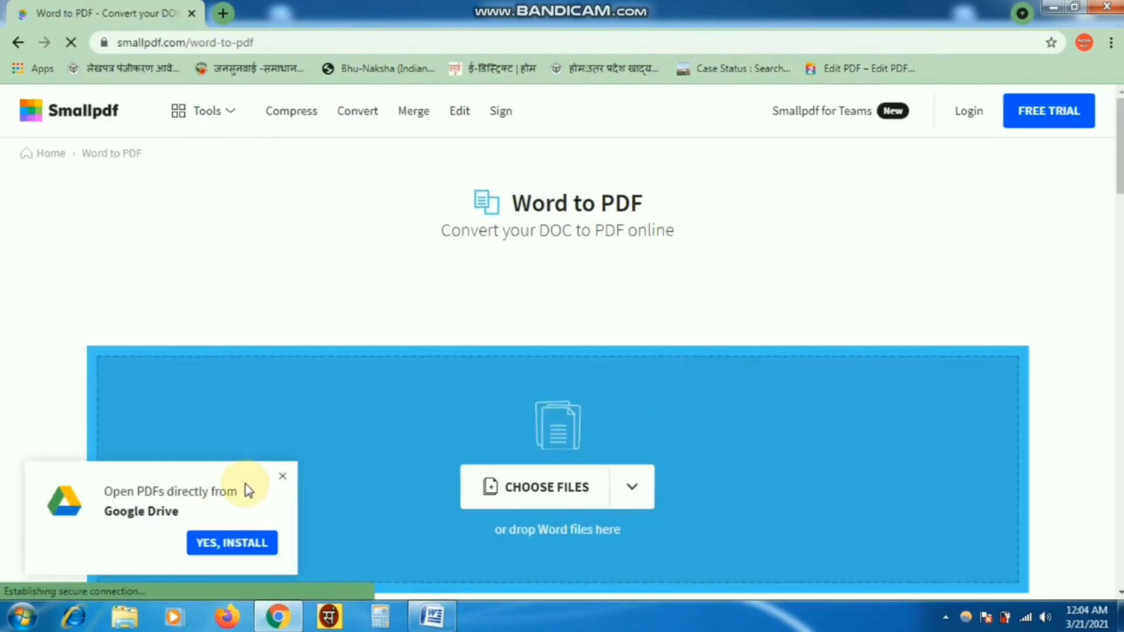
Upload VIRASAT QUESTION.docx from D:\BACKUP\BACKUP to Smallpdf's converter.
{"action": "scroll", "coordinate": [697, 443], "scroll_direction": "down", "scroll_amount": 2}
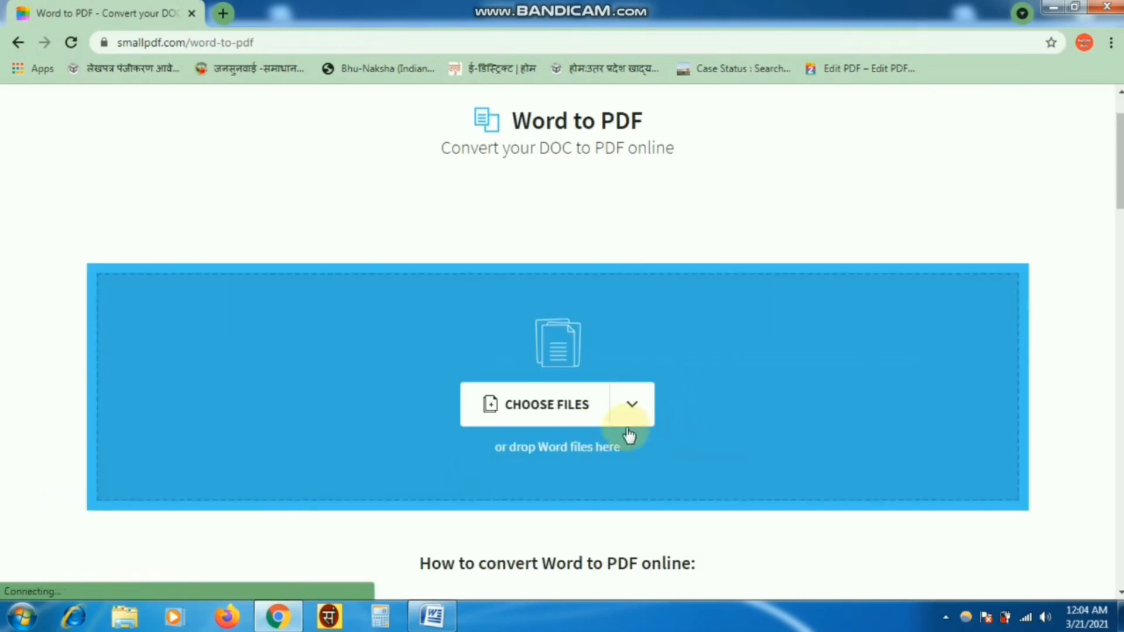
{"action": "left_click", "coordinate": [560, 411]}
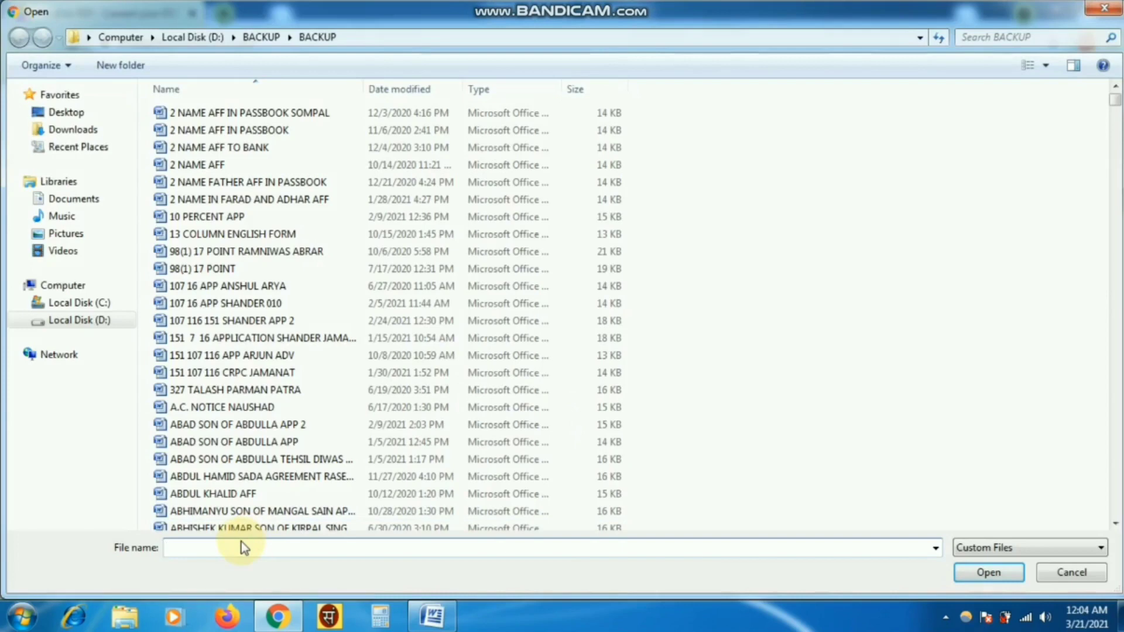
{"action": "left_click", "coordinate": [432, 616]}
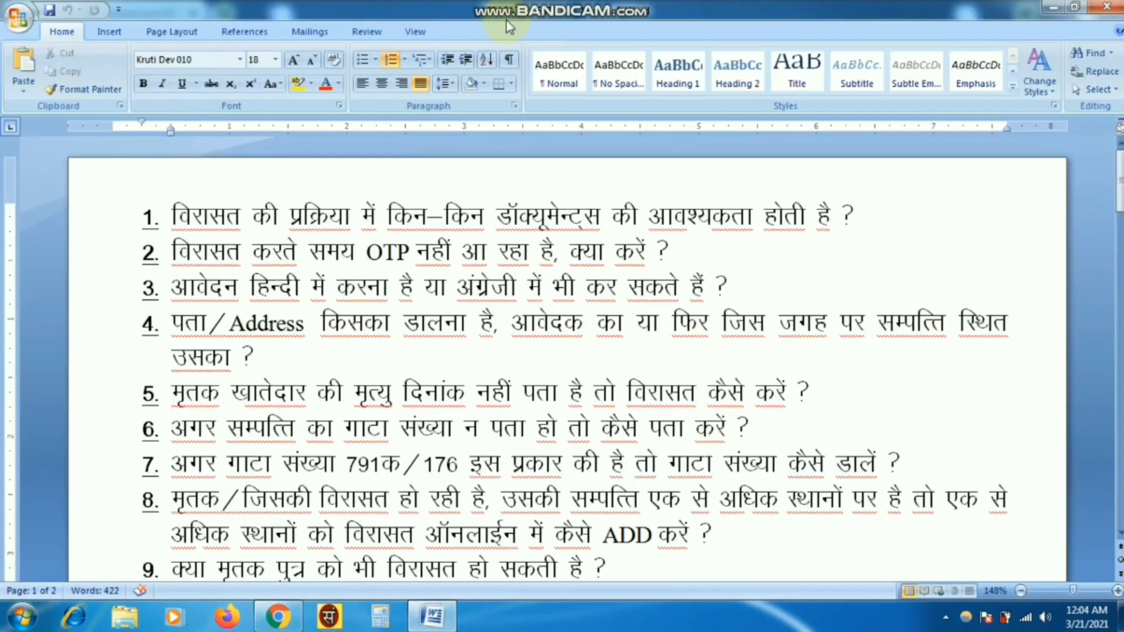
{"action": "key", "text": "alt+Tab"}
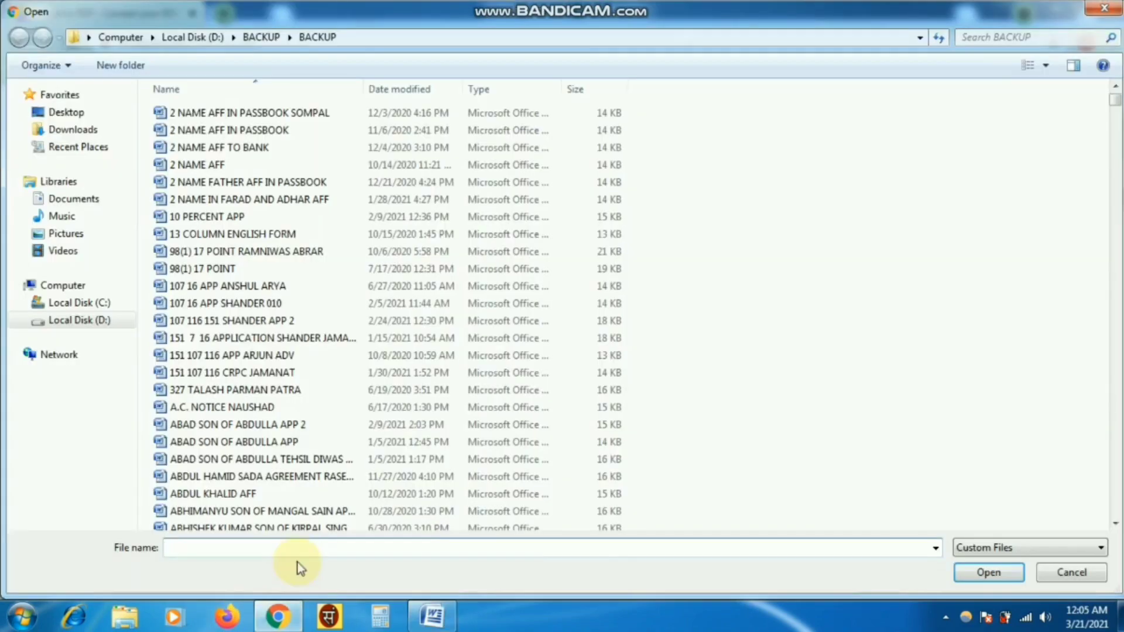
{"action": "type", "text": "virasat"}
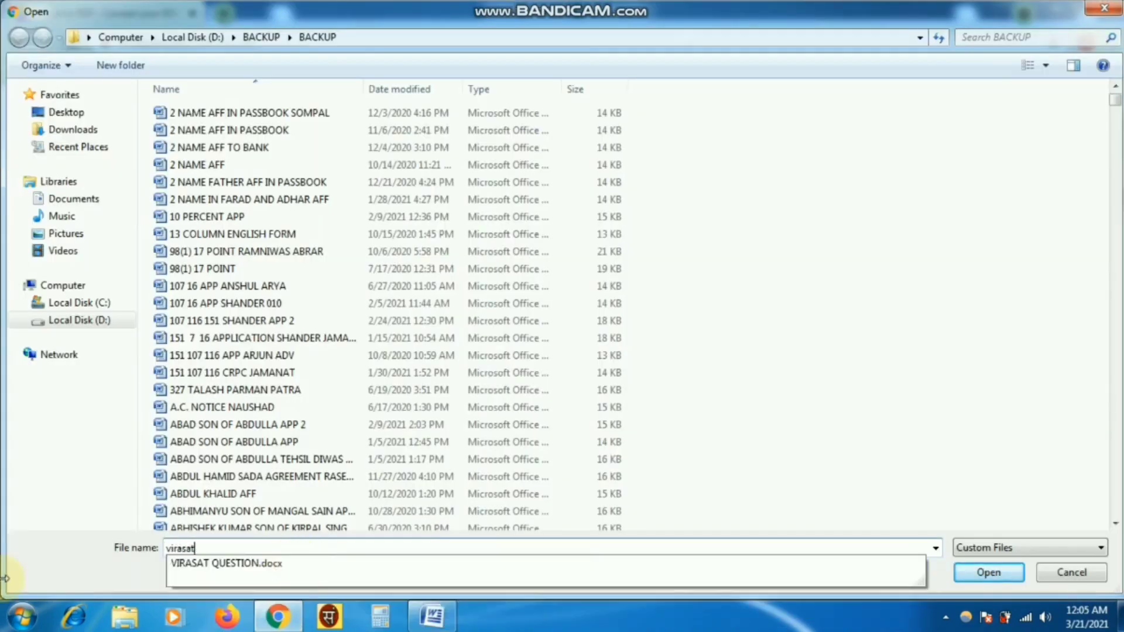
{"action": "left_click", "coordinate": [261, 566]}
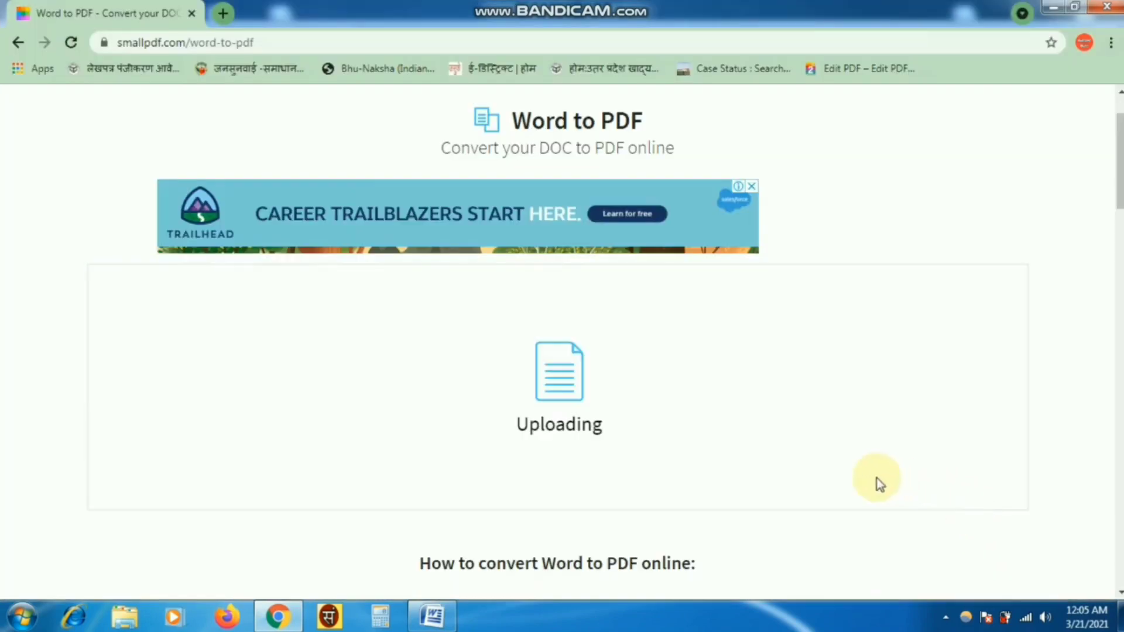
Scroll the VIRASAT QUESTION-converted.pdf preview and compare its garbled Hindi text with the Word original.
{"action": "left_click", "coordinate": [752, 186]}
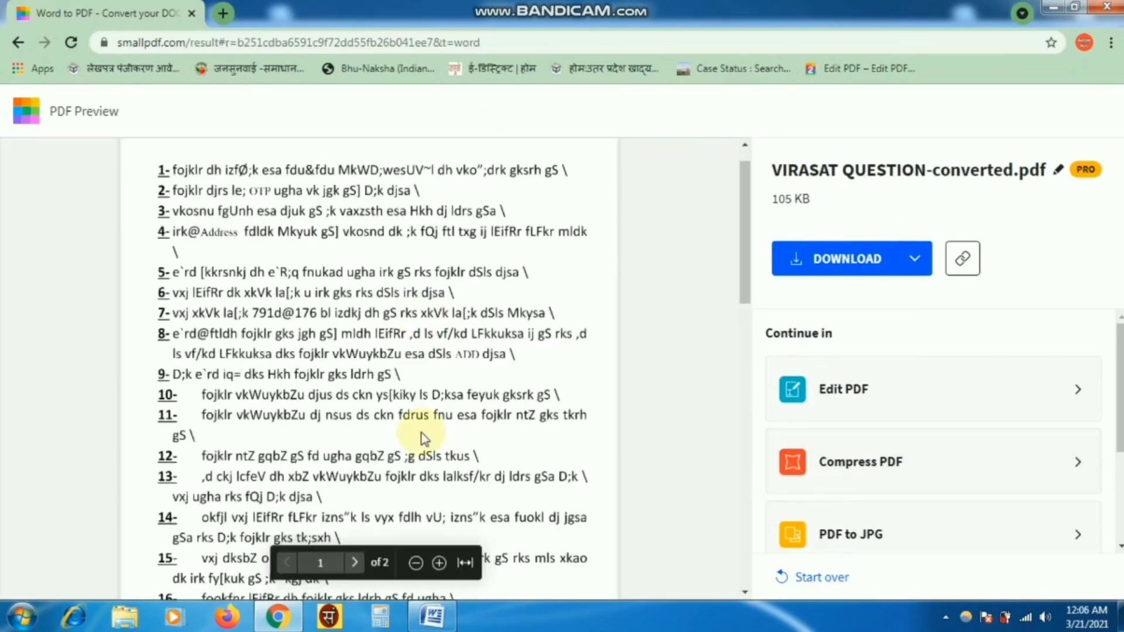
{"action": "scroll", "coordinate": [438, 433], "scroll_direction": "down", "scroll_amount": 5}
{"action": "scroll", "coordinate": [438, 433], "scroll_direction": "down", "scroll_amount": 2}
{"action": "scroll", "coordinate": [438, 433], "scroll_direction": "down", "scroll_amount": 8}
{"action": "scroll", "coordinate": [438, 433], "scroll_direction": "up", "scroll_amount": 1}
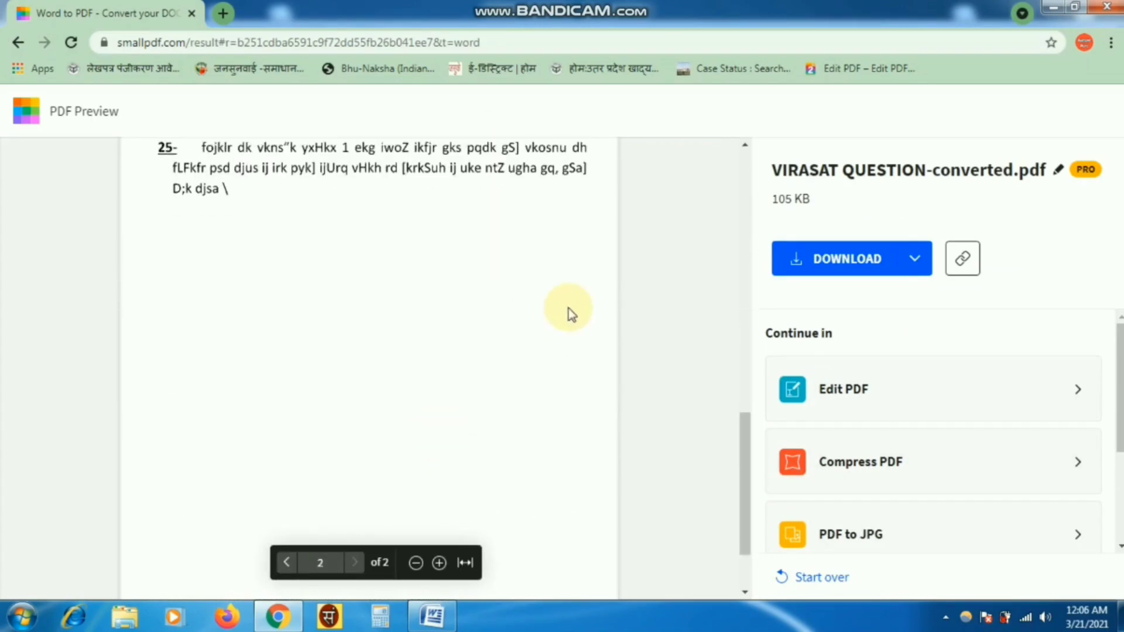
{"action": "scroll", "coordinate": [568, 308], "scroll_direction": "up", "scroll_amount": 15}
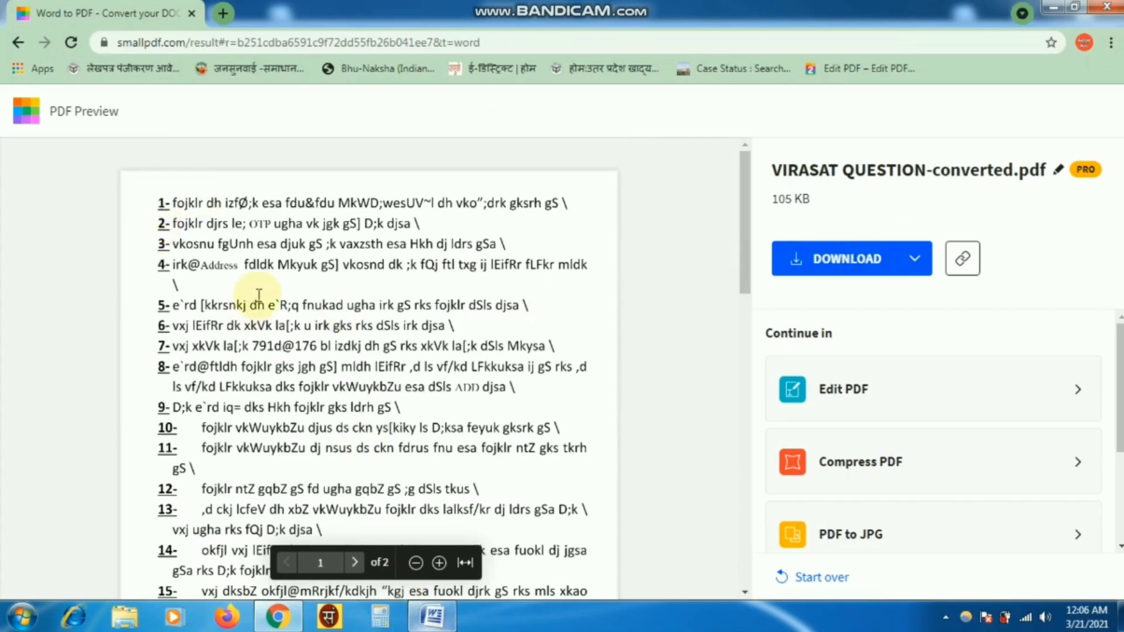
{"action": "key", "text": "alt+Tab"}
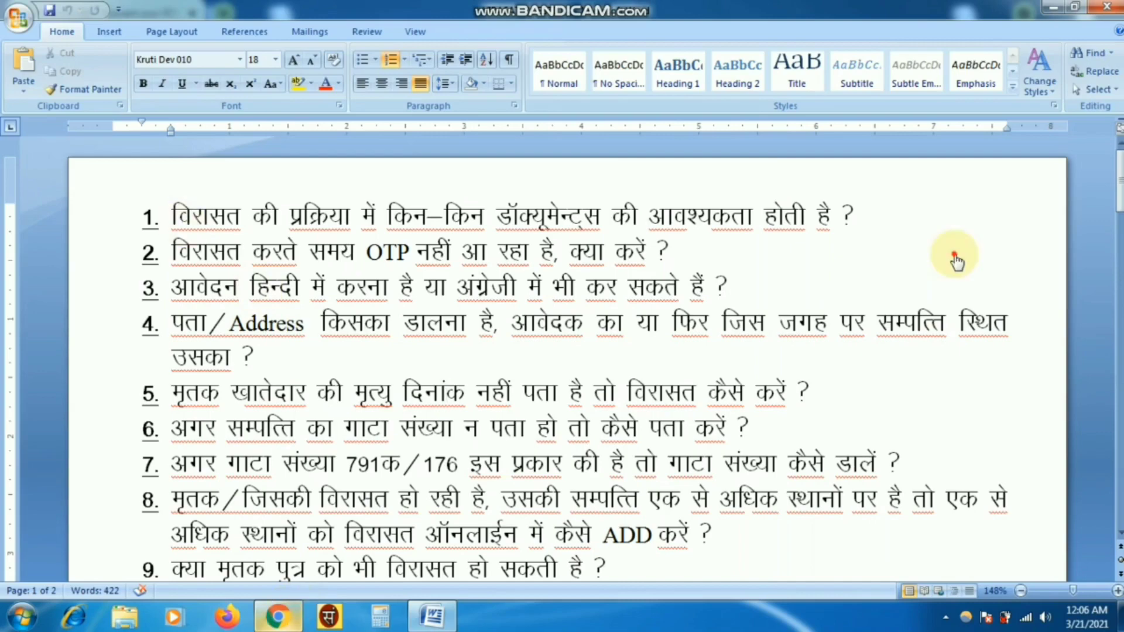
{"action": "key", "text": "alt+Tab"}
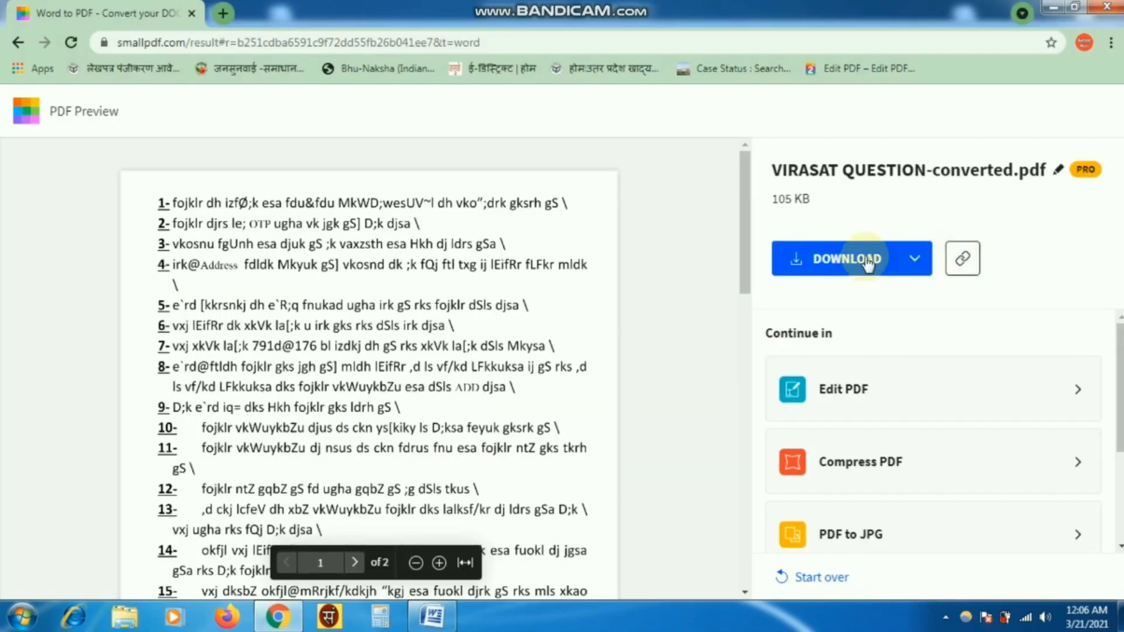
Download and view VIRASAT QUESTION-converted.pdf, then close its garbled tab.
{"action": "left_click", "coordinate": [866, 264]}
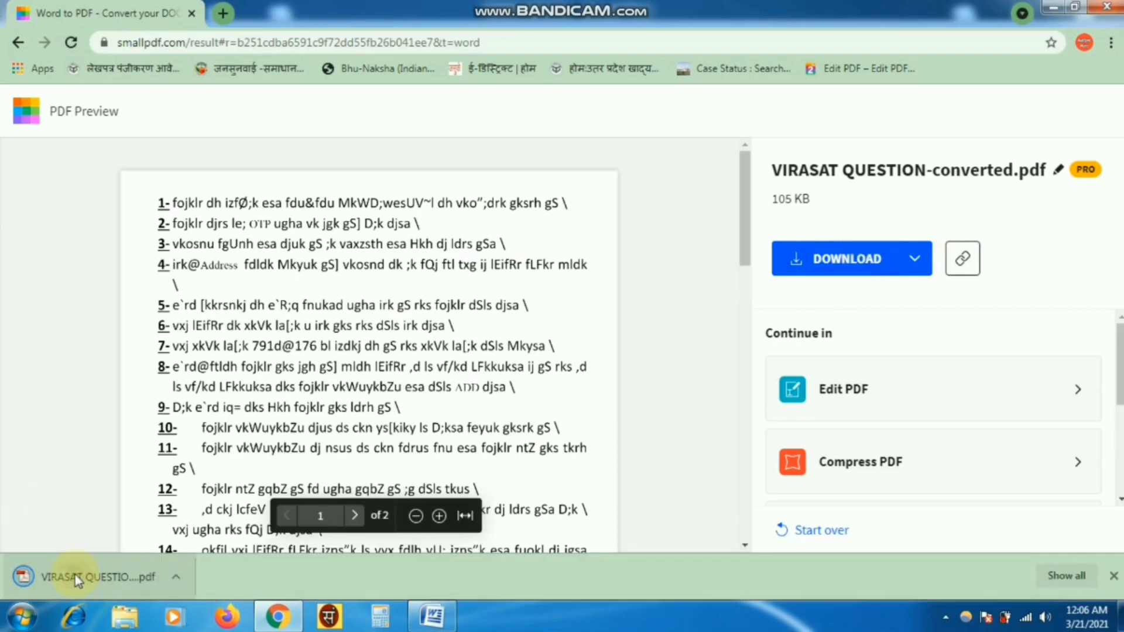
{"action": "left_click", "coordinate": [75, 575]}
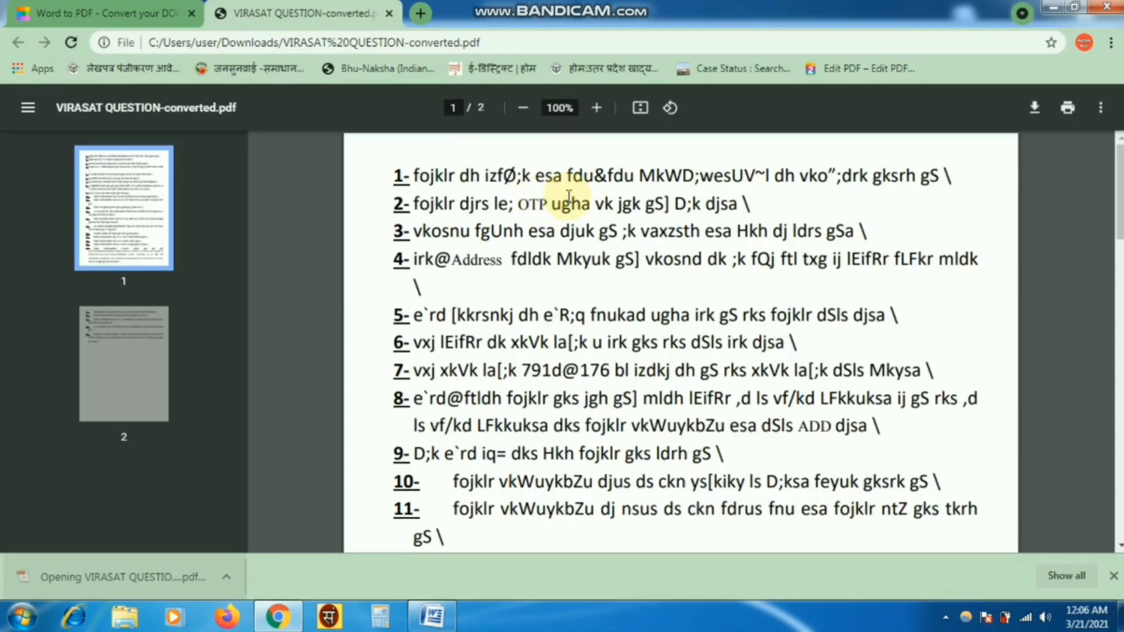
{"action": "scroll", "coordinate": [661, 393], "scroll_direction": "down", "scroll_amount": 10}
{"action": "scroll", "coordinate": [659, 386], "scroll_direction": "down", "scroll_amount": 5}
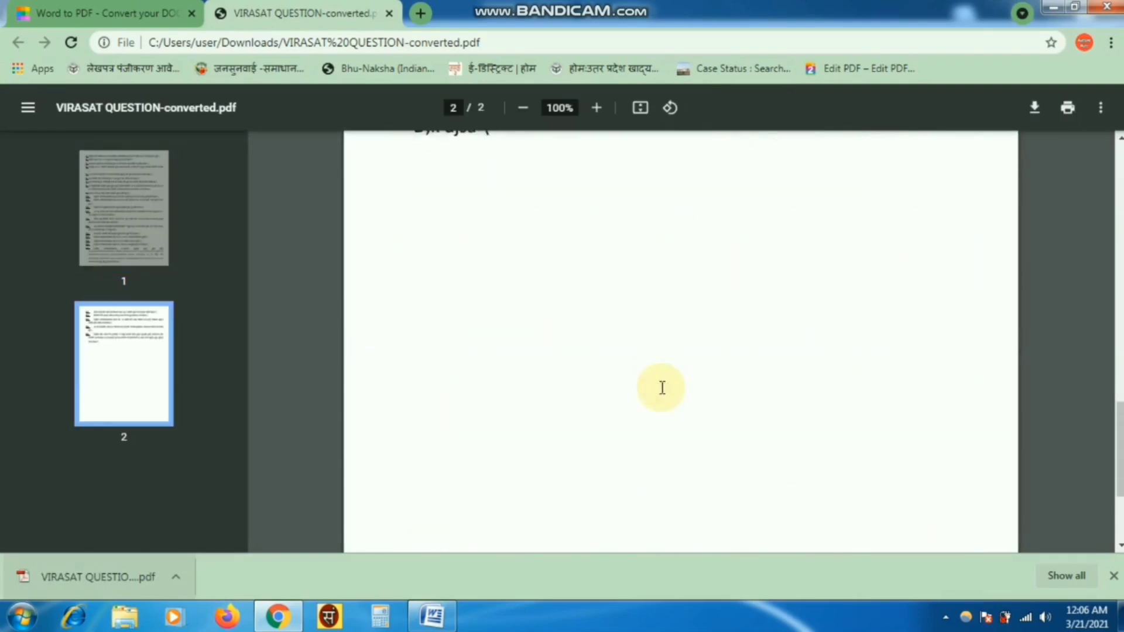
{"action": "scroll", "coordinate": [585, 369], "scroll_direction": "up", "scroll_amount": 8}
{"action": "scroll", "coordinate": [586, 368], "scroll_direction": "up", "scroll_amount": 4}
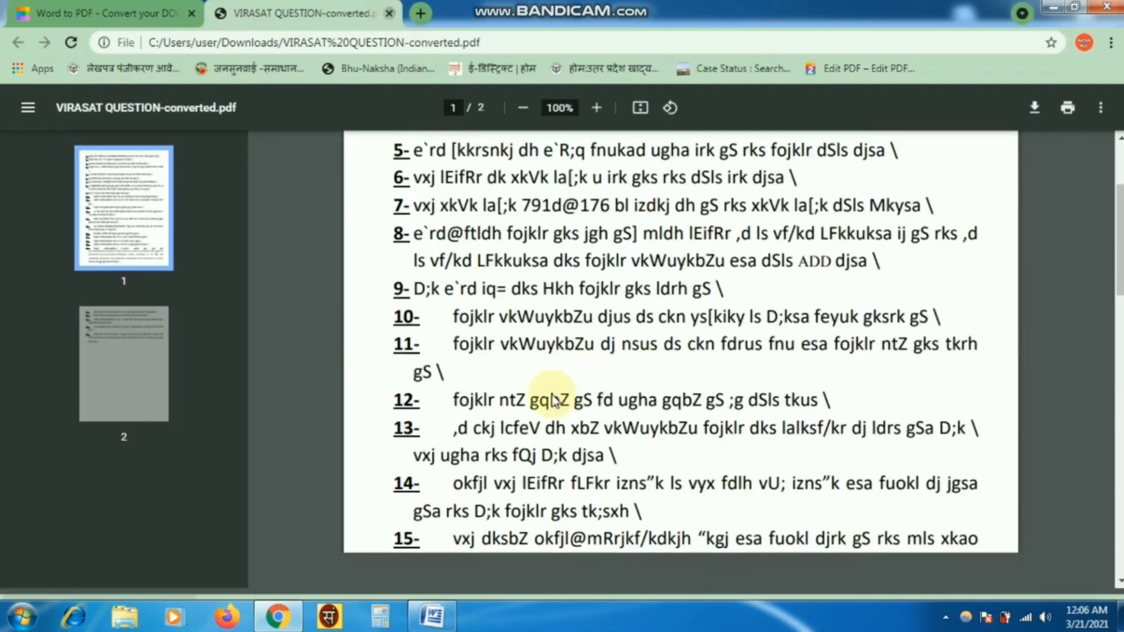
{"action": "key", "text": "ctrl+w"}
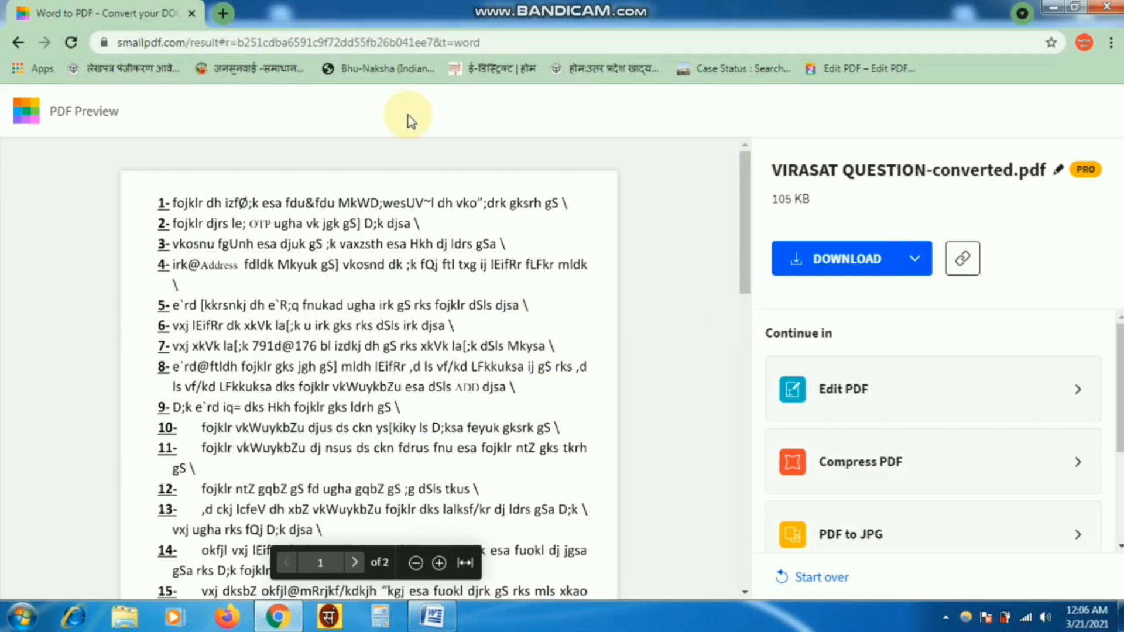
In a new tab, search Google for 'Download Microsoft save as PDF Add On'.
{"action": "key", "text": "alt+Home"}
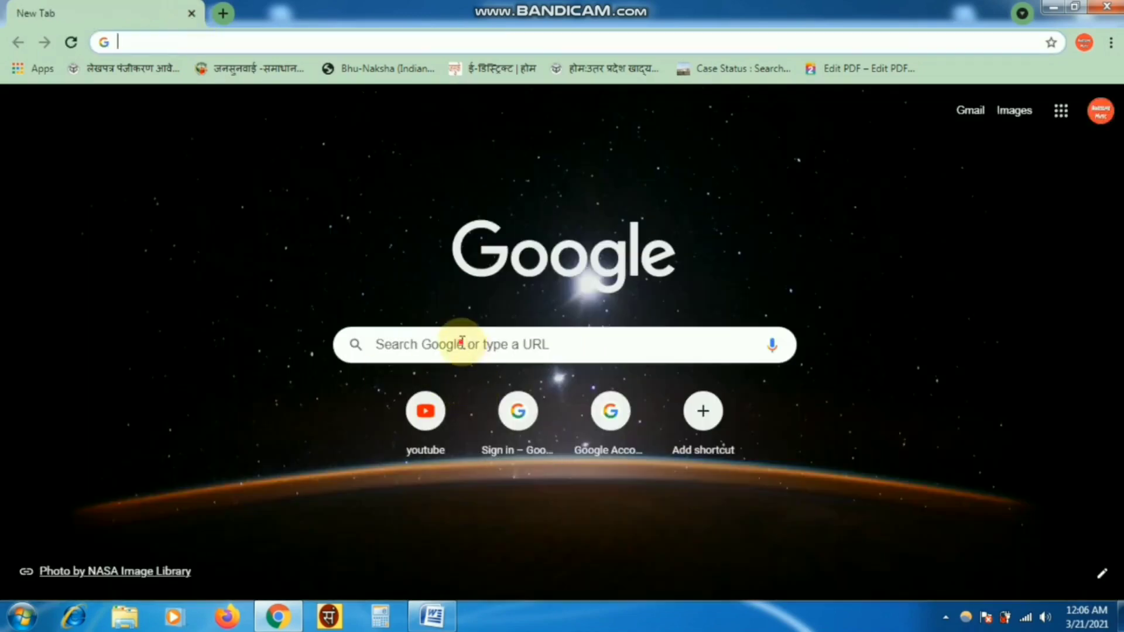
{"action": "left_click", "coordinate": [462, 343]}
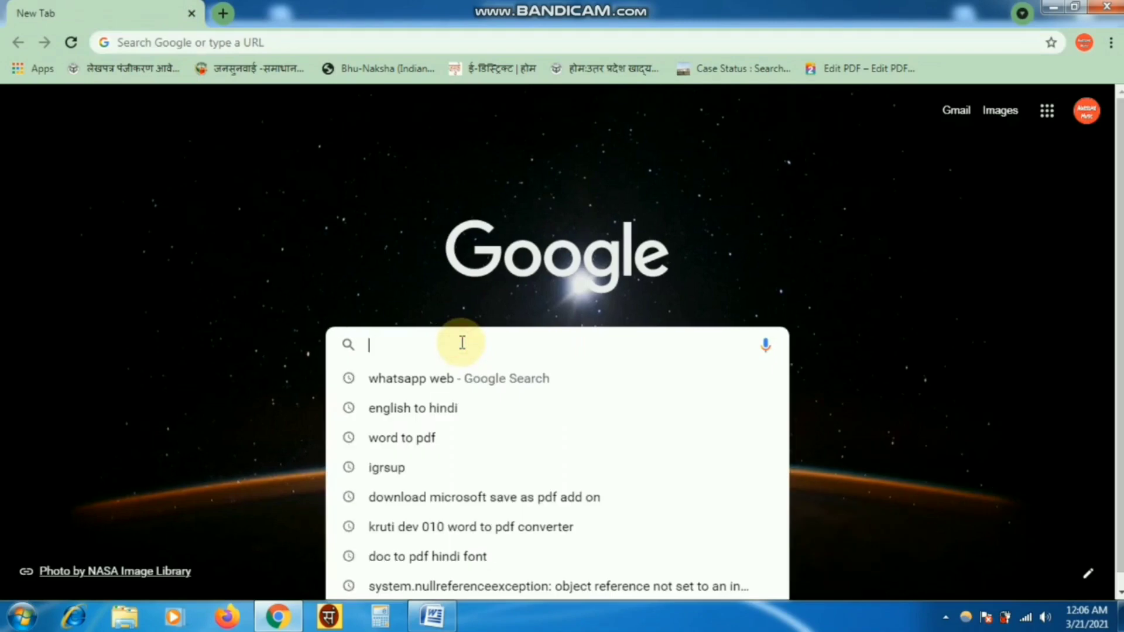
{"action": "type", "text": "Download Microsoft save as PDF Add On"}
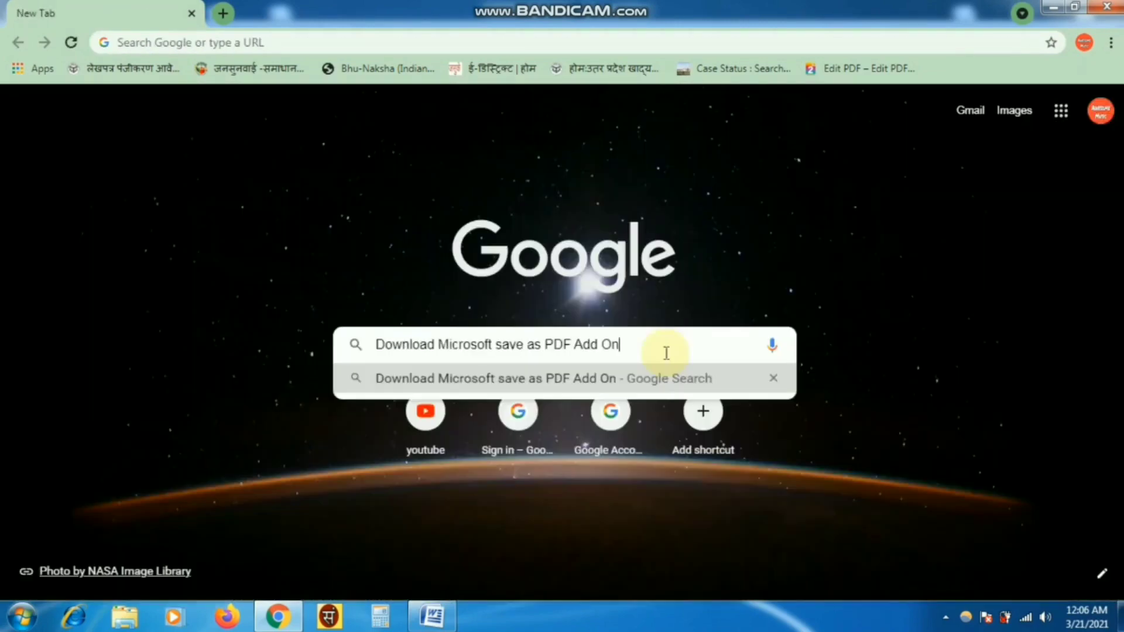
{"action": "key", "text": "Return"}
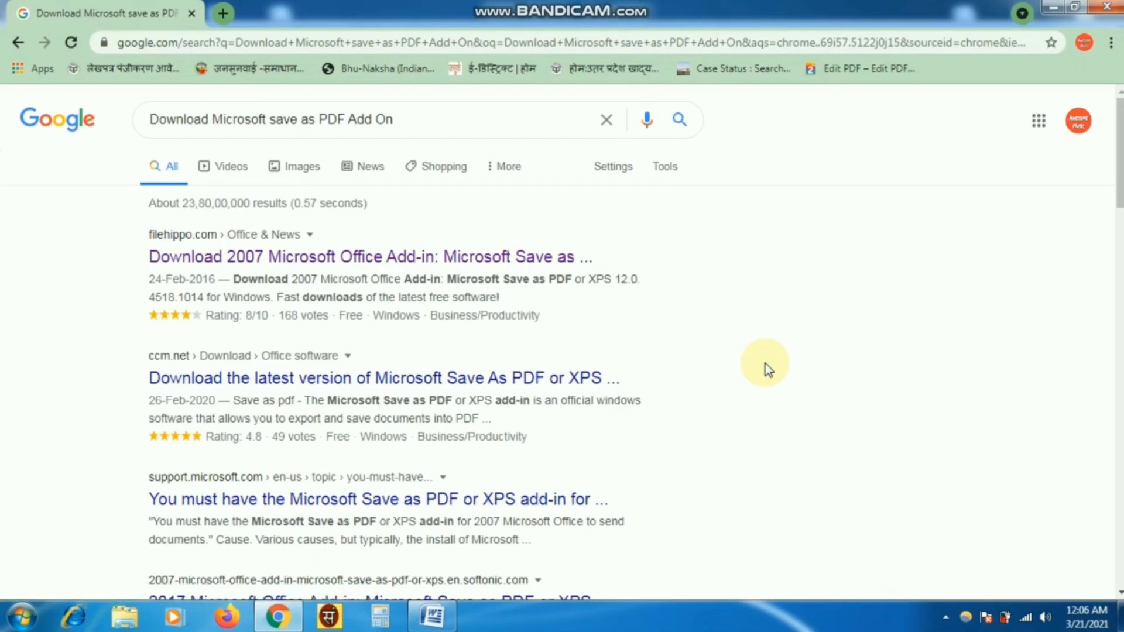
Download SaveAsPDFandXPS.exe from FileHippo's 2007 Office add-in page.
{"action": "left_click", "coordinate": [309, 261]}
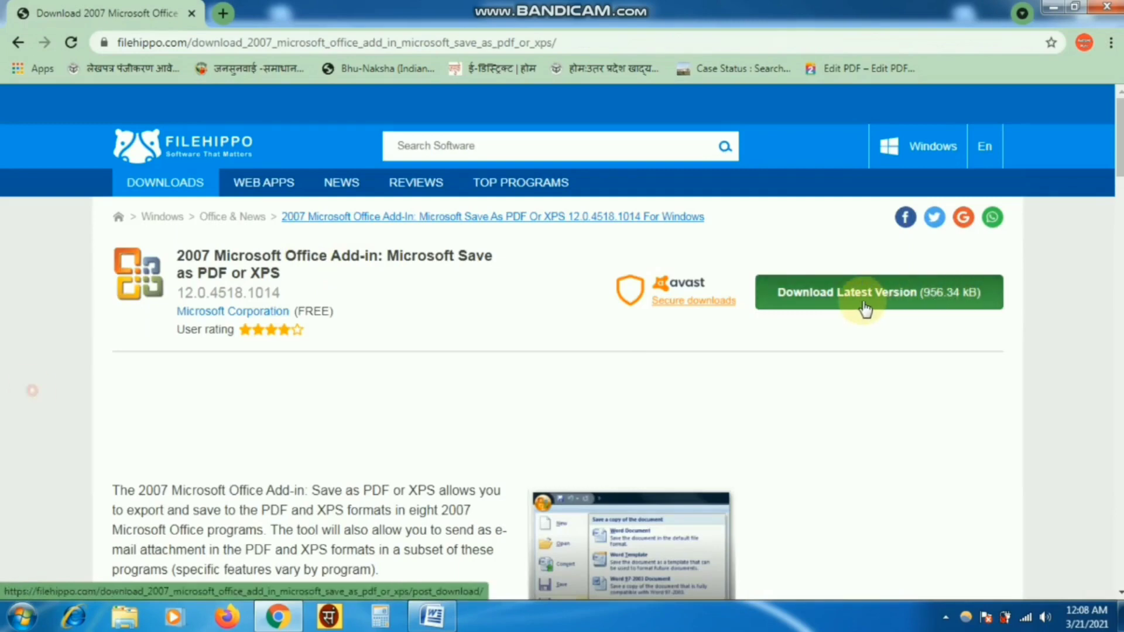
{"action": "left_click", "coordinate": [865, 308]}
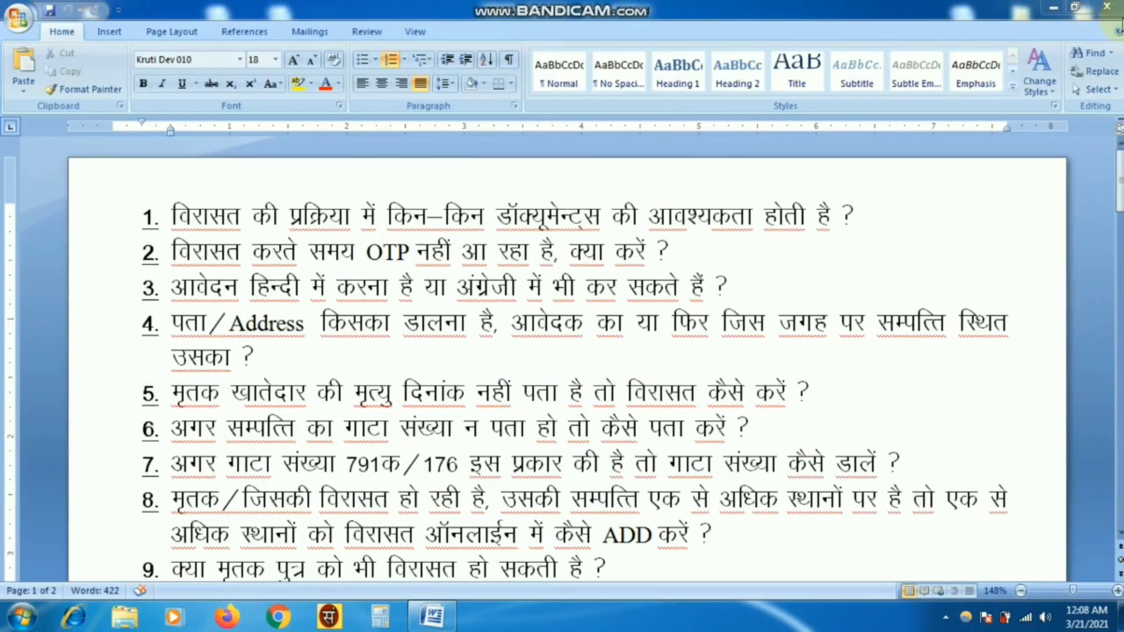
Minimize Word and open the Downloads folder through Computer.
{"action": "left_click", "coordinate": [1053, 7]}
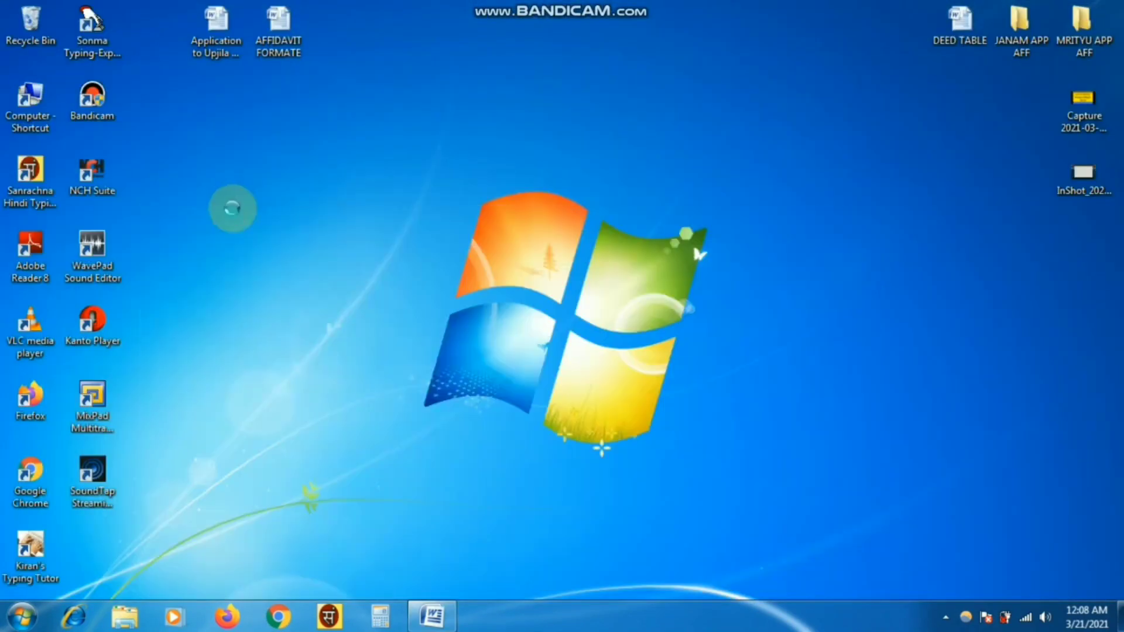
{"action": "right_click", "coordinate": [211, 160]}
{"action": "left_click", "coordinate": [28, 106]}
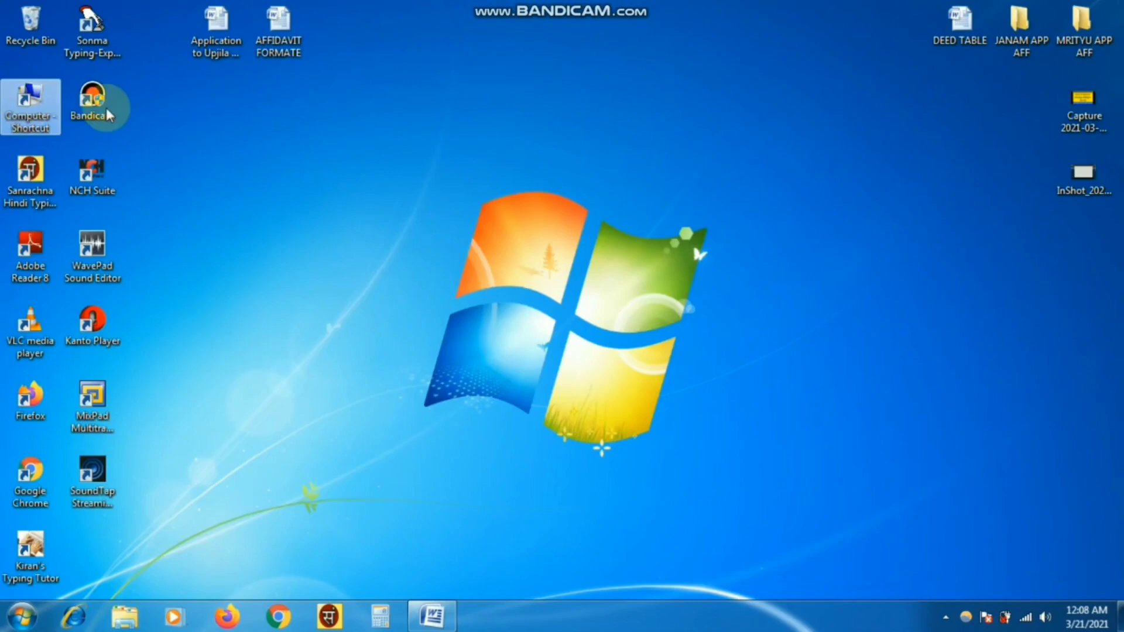
{"action": "key", "text": "Return"}
{"action": "left_click", "coordinate": [109, 124]}
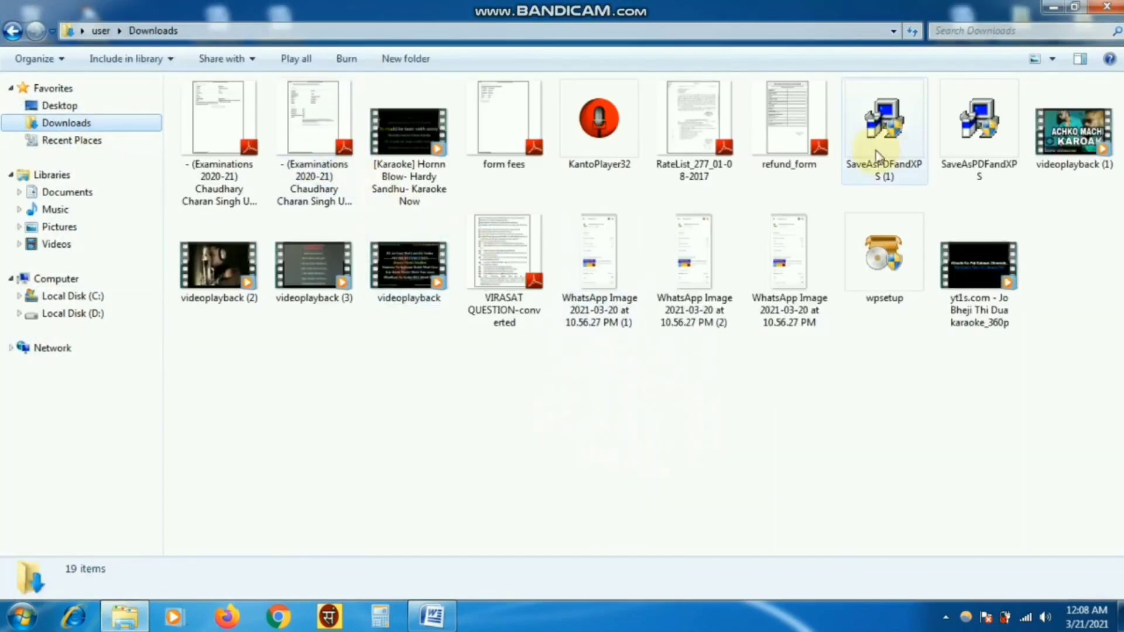
{"action": "mouse_move", "coordinate": [883, 123]}
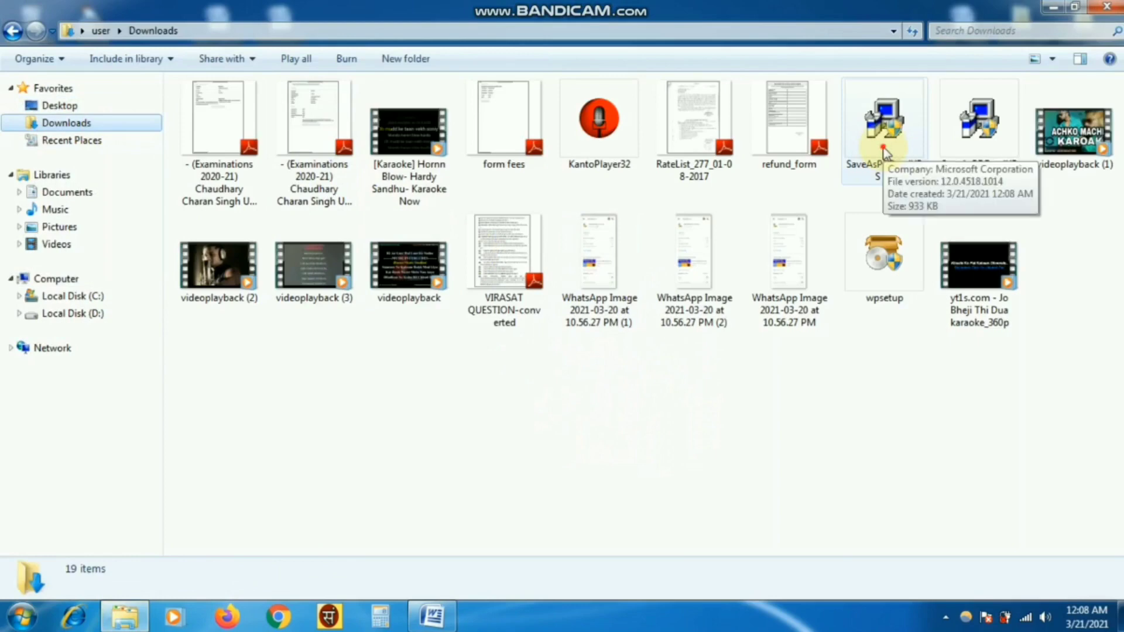
Run SaveAsPDFandXPS, accept the license terms and install it to completion.
{"action": "left_click", "coordinate": [884, 151]}
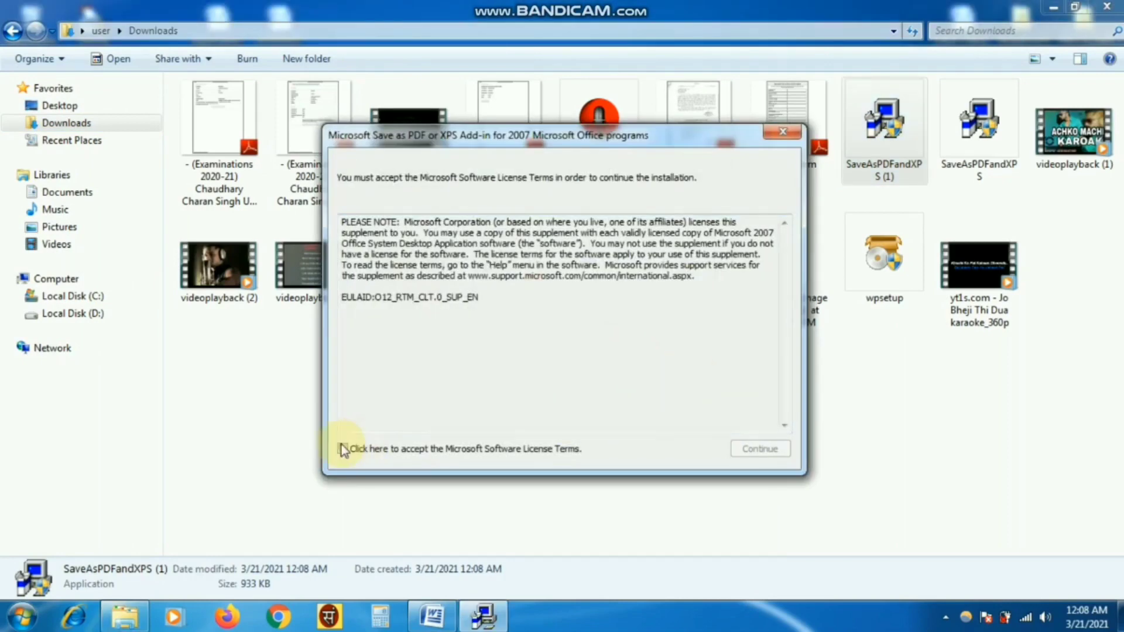
{"action": "left_click", "coordinate": [343, 448]}
{"action": "left_click", "coordinate": [760, 449]}
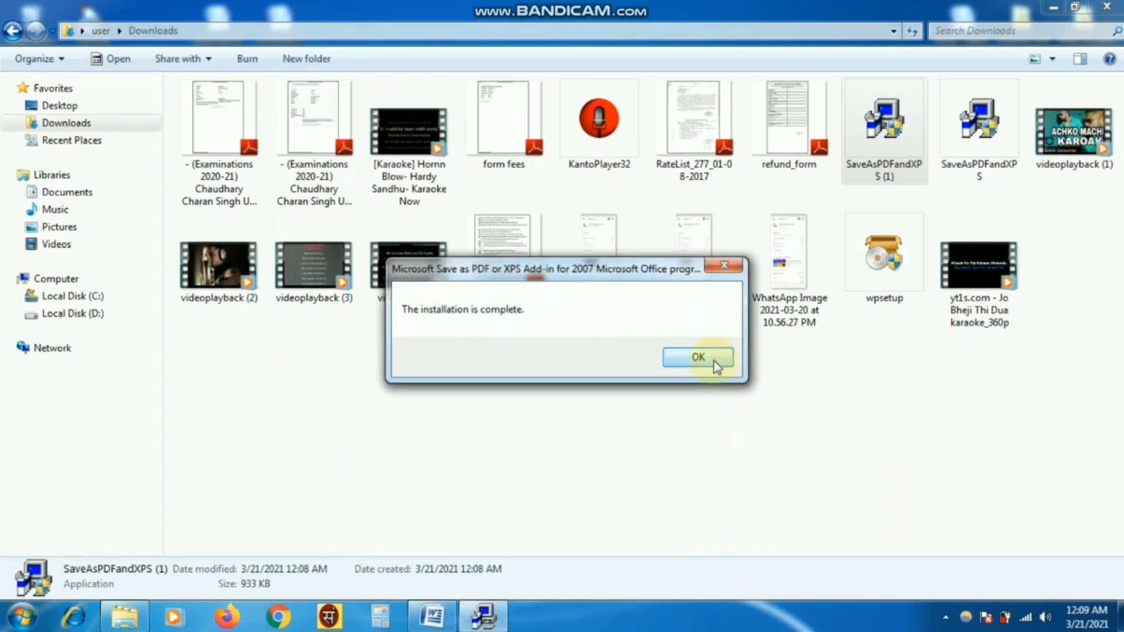
{"action": "left_click", "coordinate": [715, 363]}
Refresh the desktop twice, then return to the VIRASAT QUESTION document in Word.
{"action": "right_click", "coordinate": [550, 163]}
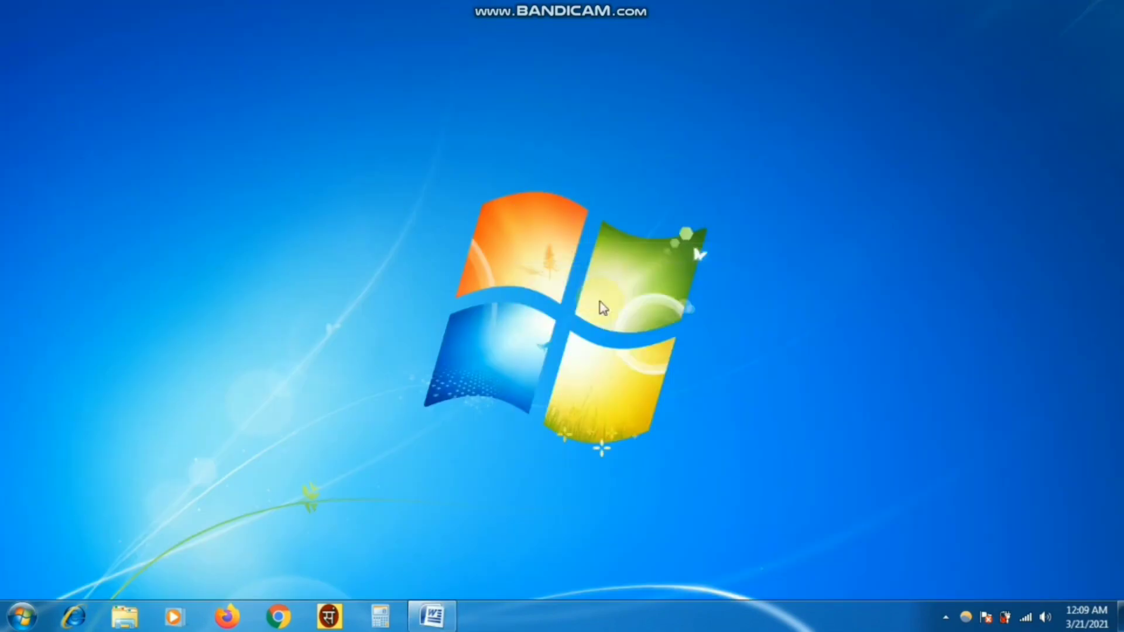
{"action": "right_click", "coordinate": [527, 236]}
{"action": "left_click", "coordinate": [586, 279]}
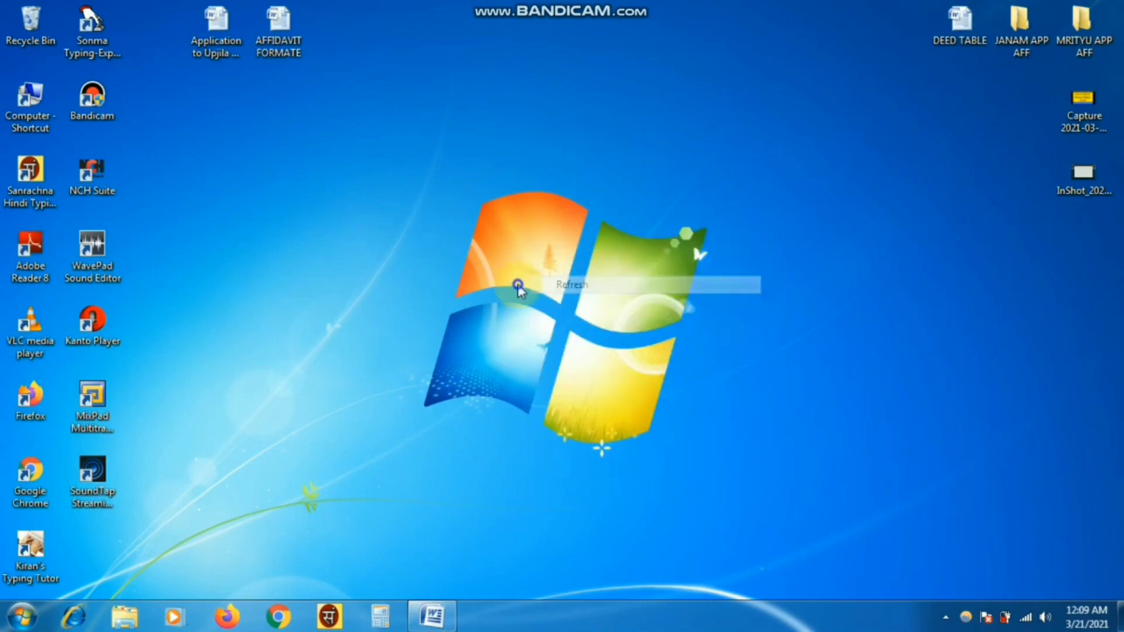
{"action": "right_click", "coordinate": [457, 221]}
{"action": "left_click", "coordinate": [525, 267]}
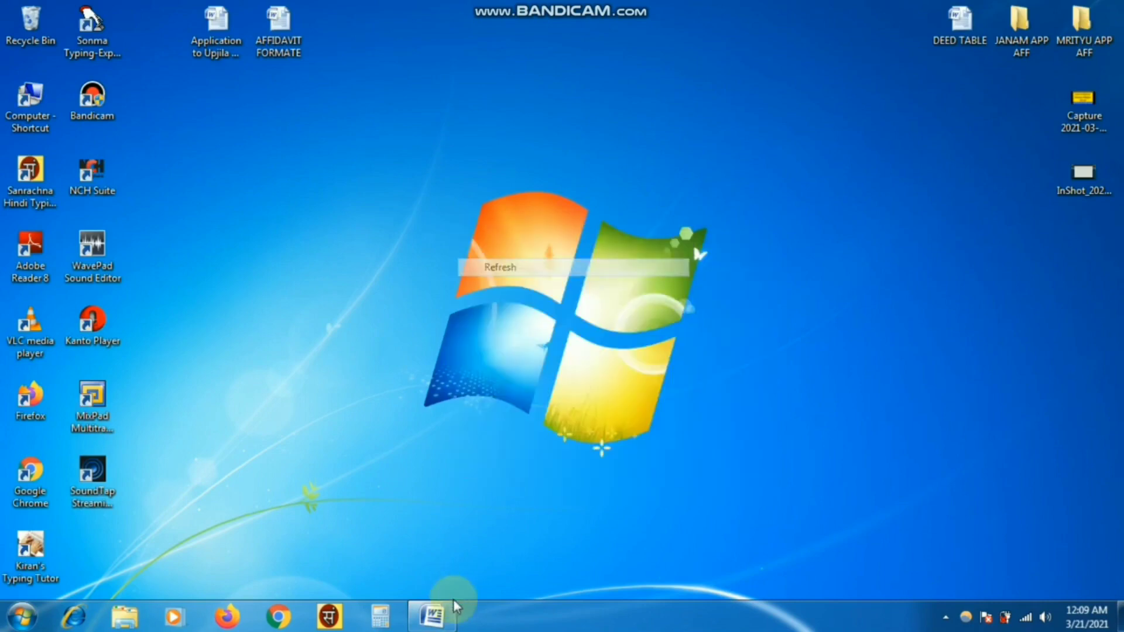
{"action": "left_click", "coordinate": [451, 599]}
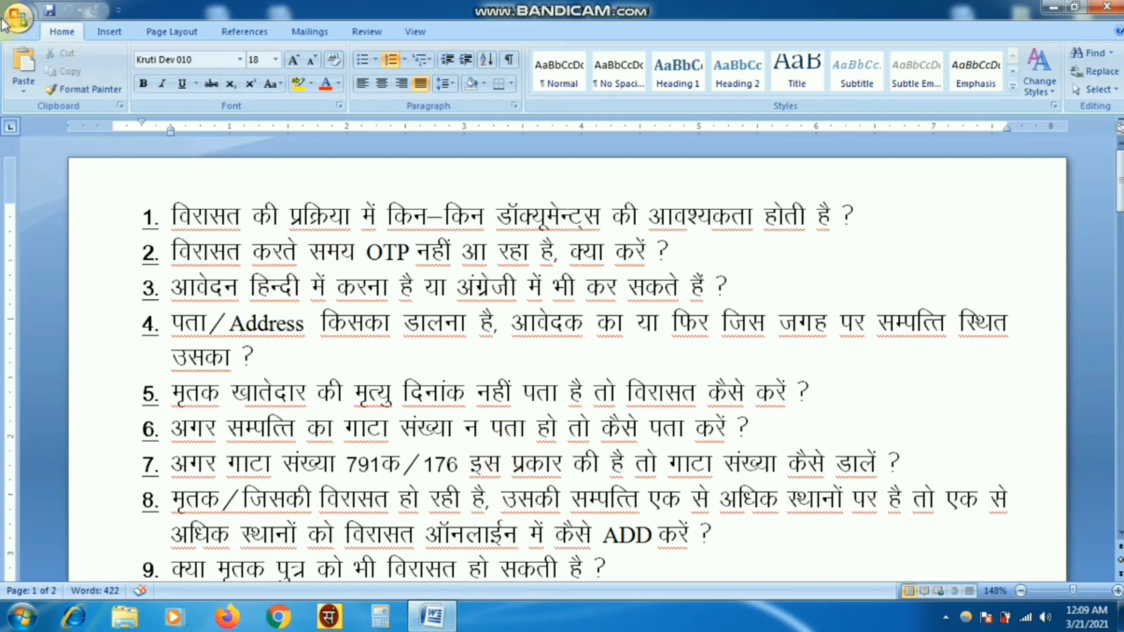
Set up a PDF export with PDF as the type and file name 'VIRASAT QUESTION PDF'.
{"action": "left_click", "coordinate": [6, 22]}
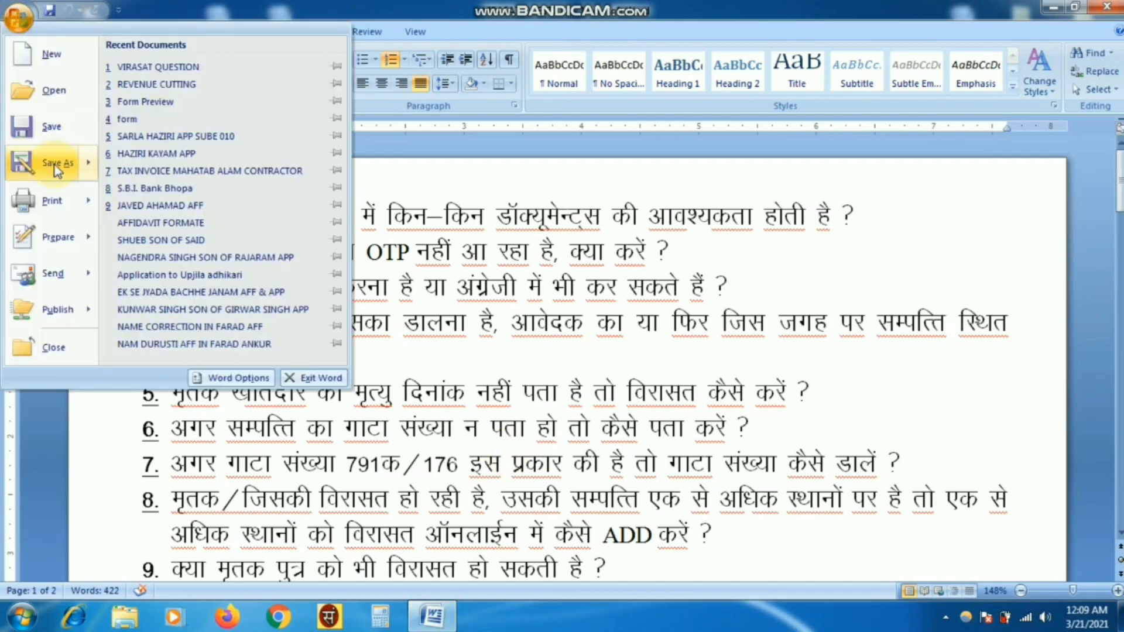
{"action": "mouse_move", "coordinate": [54, 162]}
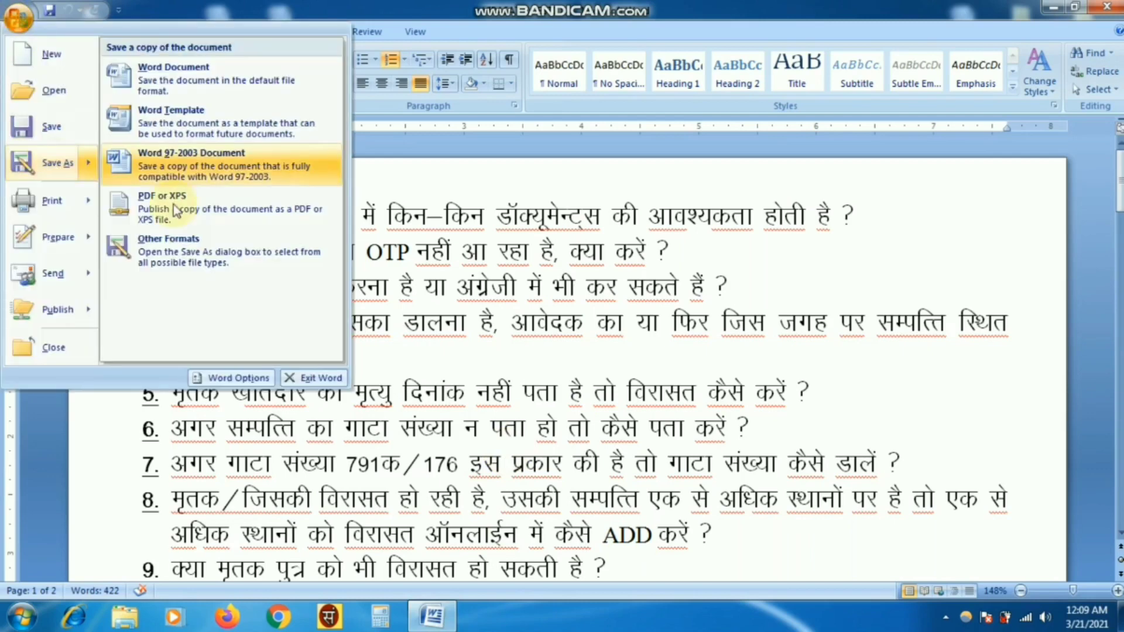
{"action": "left_click", "coordinate": [202, 203]}
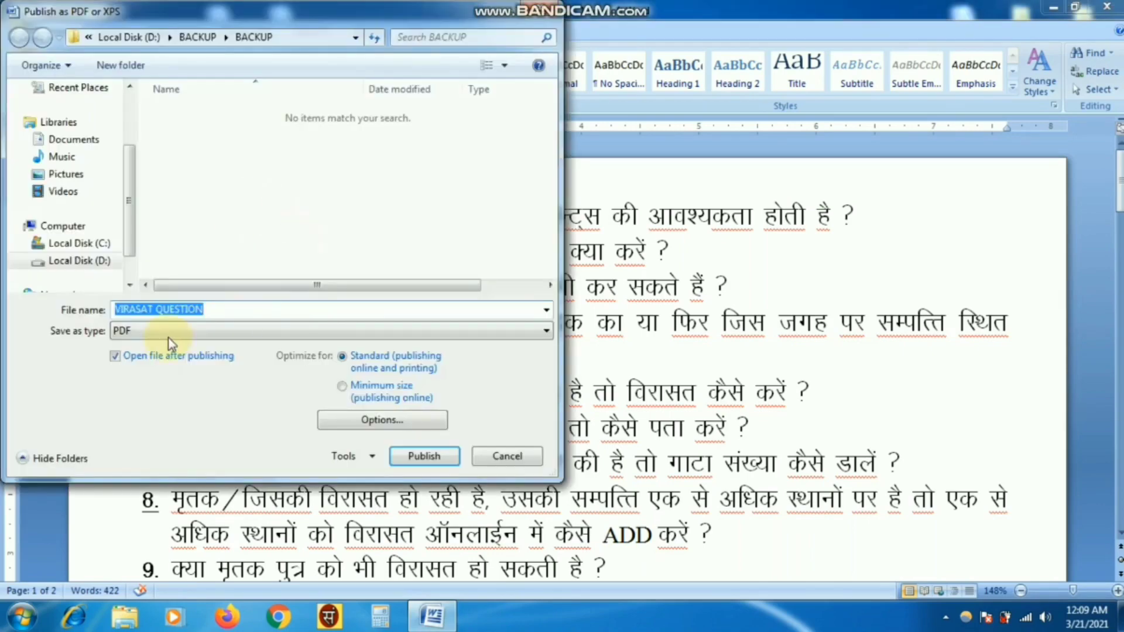
{"action": "left_click", "coordinate": [181, 332]}
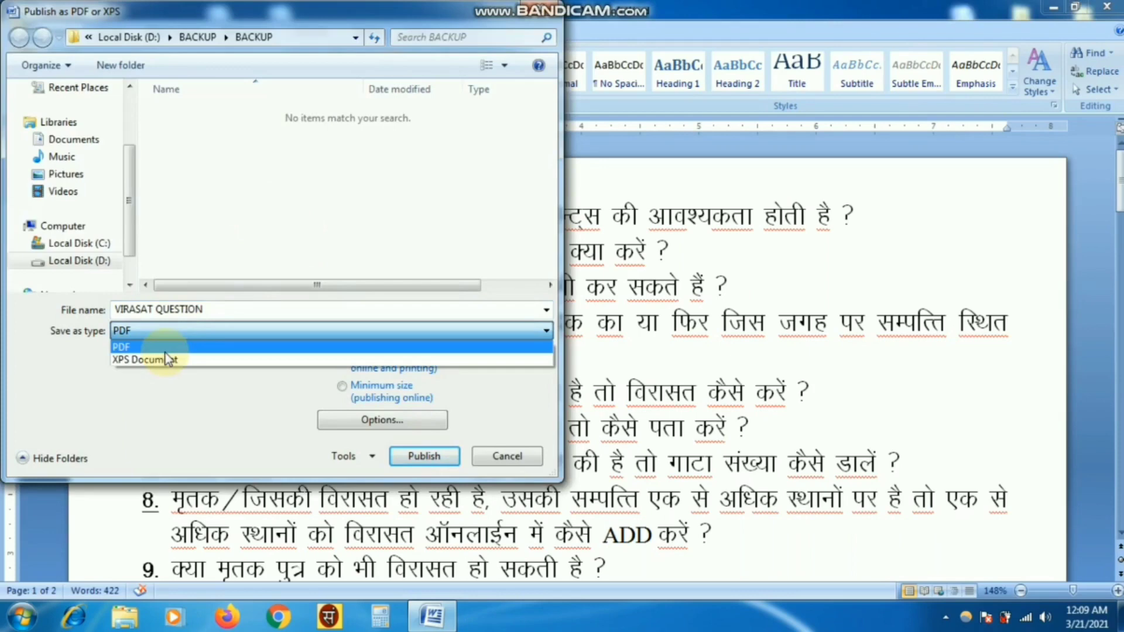
{"action": "left_click", "coordinate": [168, 351]}
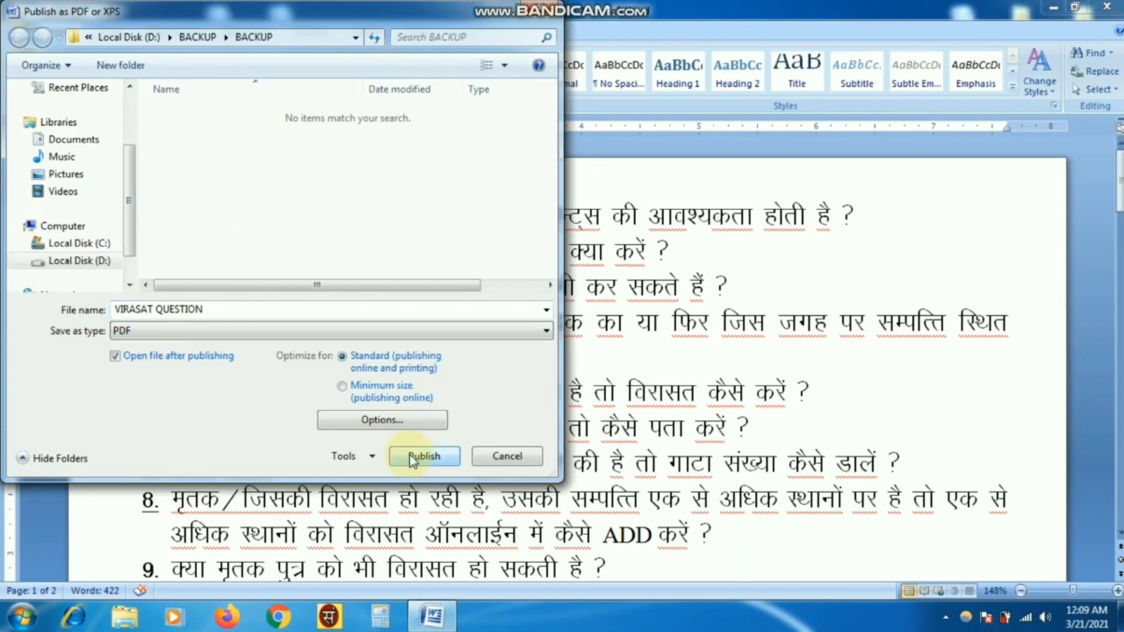
{"action": "left_click", "coordinate": [250, 306]}
{"action": "key", "text": "End"}
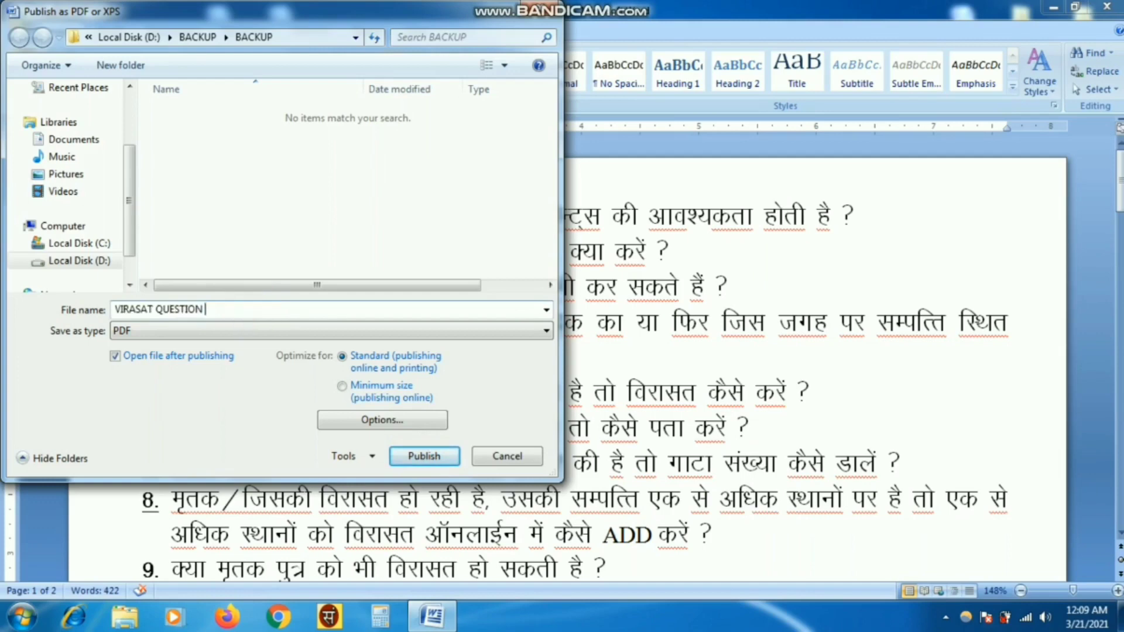
{"action": "type", "text": "PDF"}
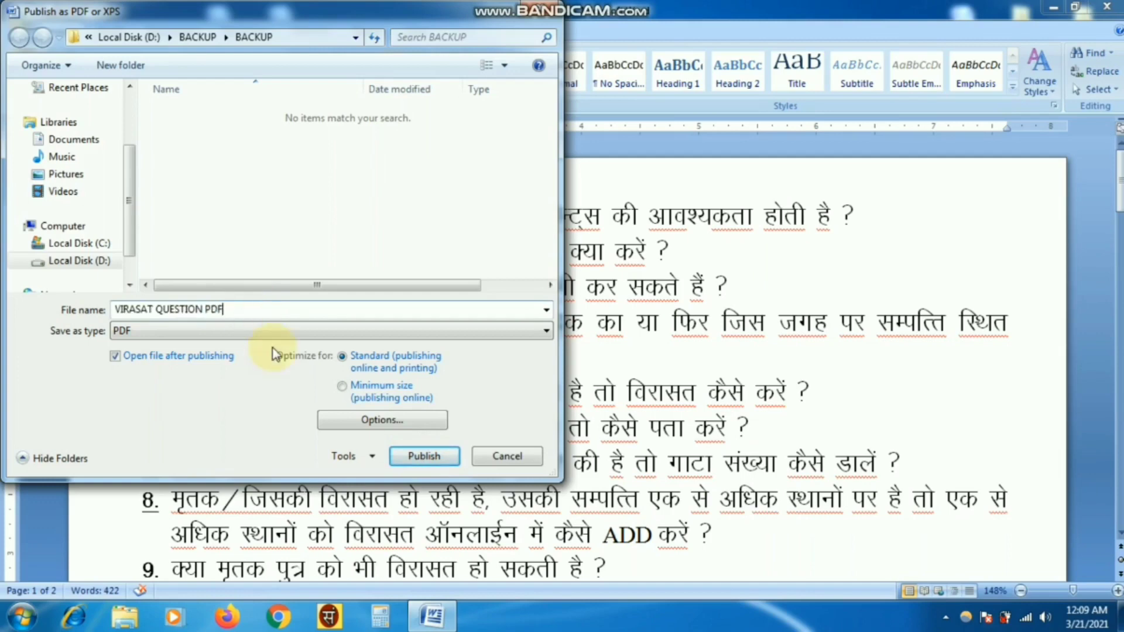
Publish the document as VIRASAT QUESTION PDF.pdf so it opens in Adobe Reader.
{"action": "left_click", "coordinate": [440, 461]}
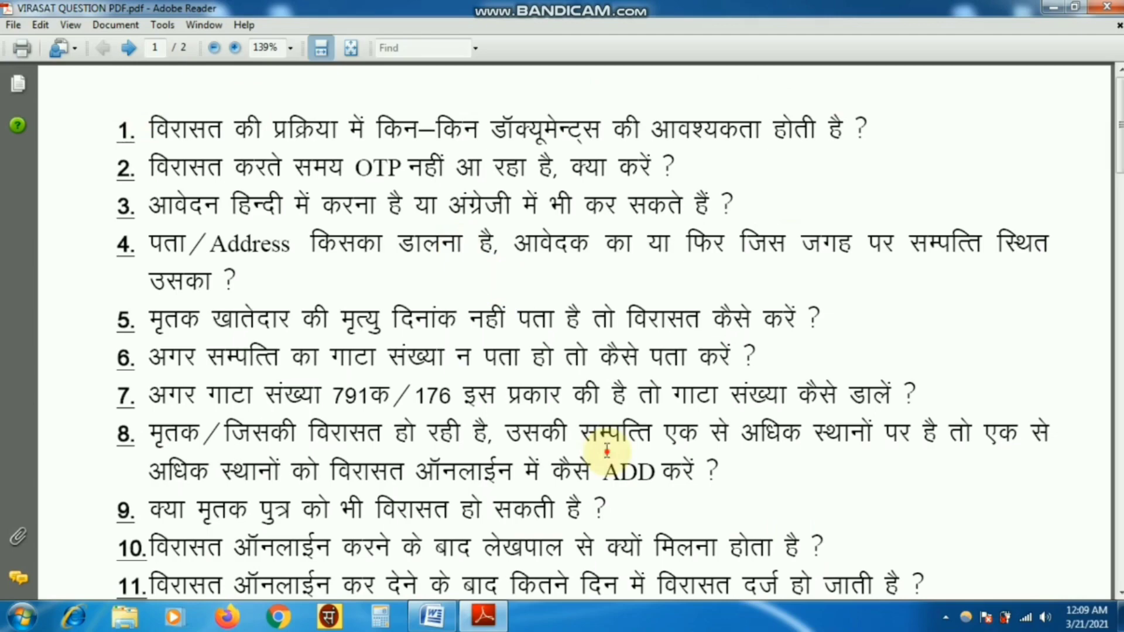
{"action": "left_click", "coordinate": [607, 451]}
{"action": "left_click", "coordinate": [711, 413]}
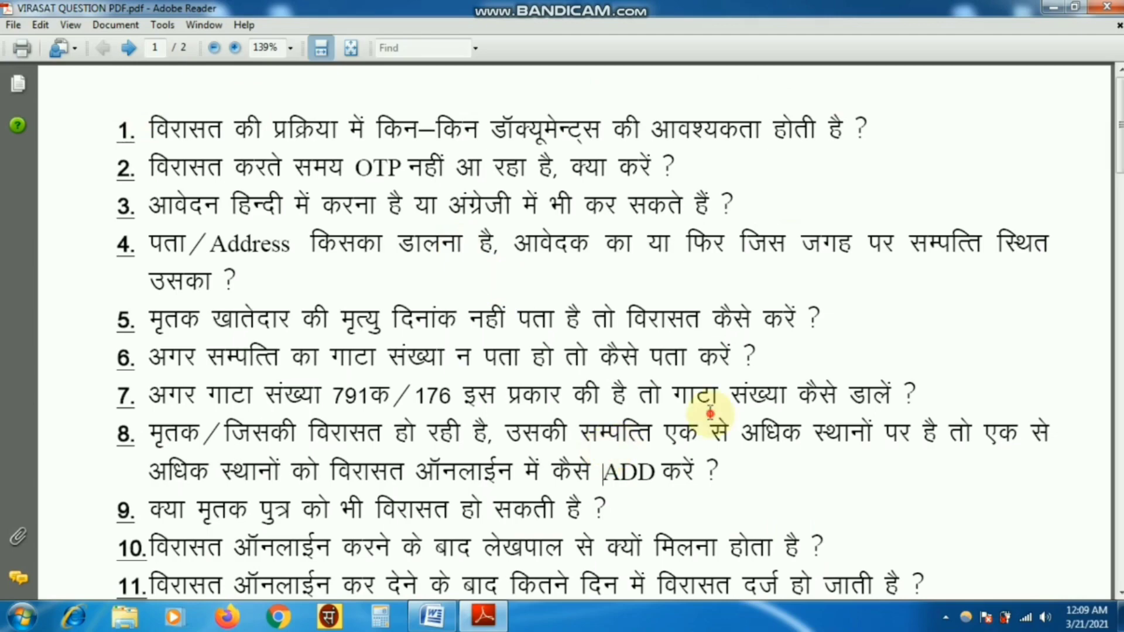
Scroll through both PDF pages to confirm the Hindi questions display correctly.
{"action": "scroll", "coordinate": [858, 302], "scroll_direction": "down", "scroll_amount": 10}
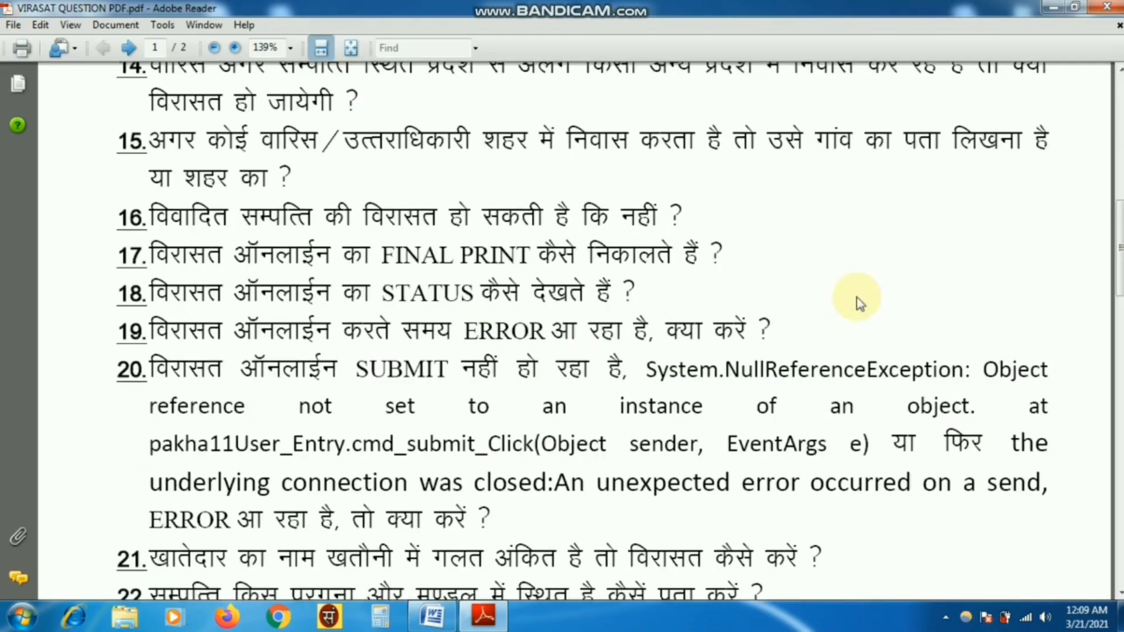
{"action": "scroll", "coordinate": [856, 297], "scroll_direction": "down", "scroll_amount": 6}
{"action": "scroll", "coordinate": [856, 297], "scroll_direction": "up", "scroll_amount": 4}
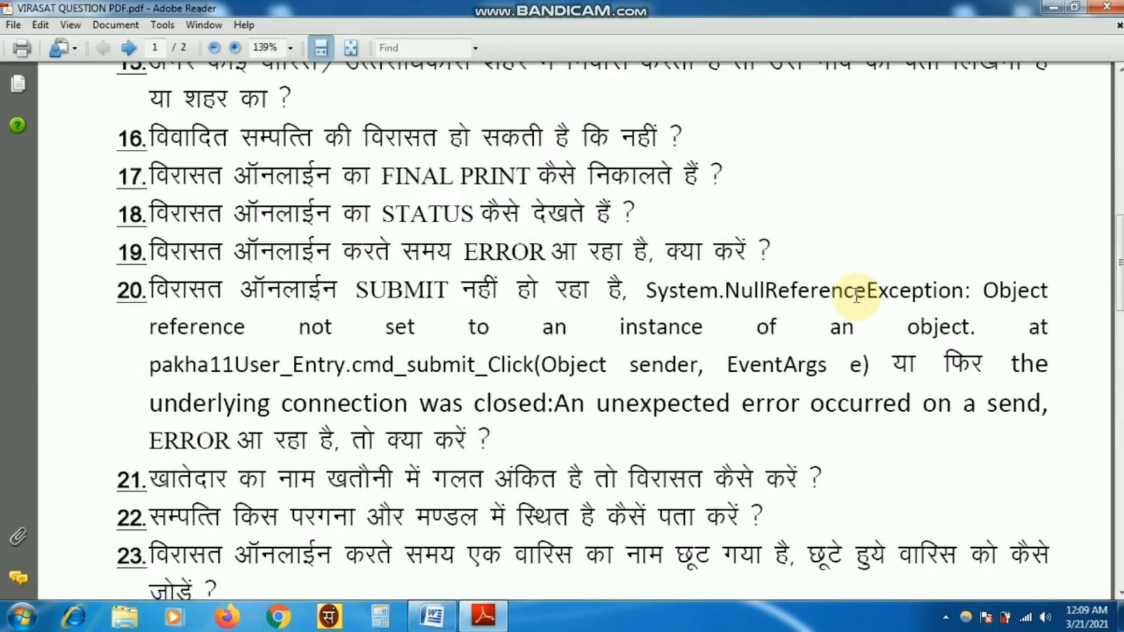
{"action": "scroll", "coordinate": [856, 297], "scroll_direction": "up", "scroll_amount": 3}
{"action": "scroll", "coordinate": [856, 298], "scroll_direction": "up", "scroll_amount": 6}
{"action": "scroll", "coordinate": [890, 299], "scroll_direction": "up", "scroll_amount": 3}
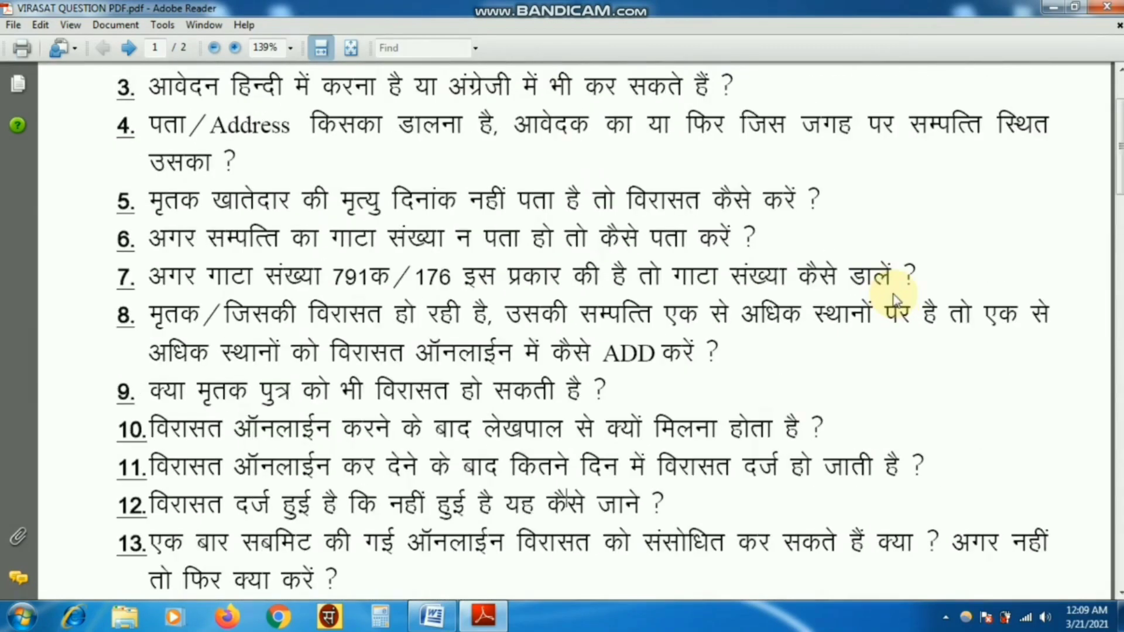